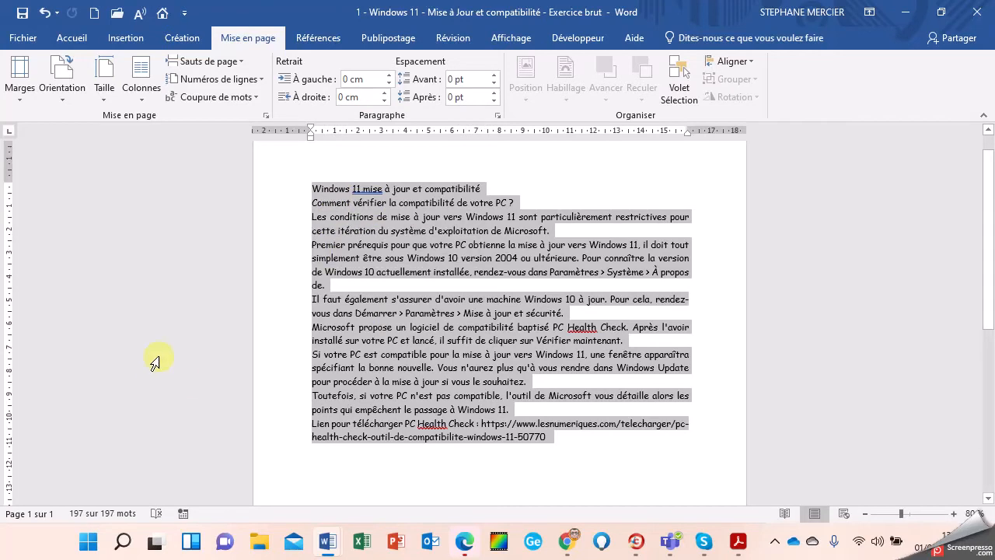
Step: Select all of the article's text using Sélectionner tout on the Accueil tab
click(378, 217)
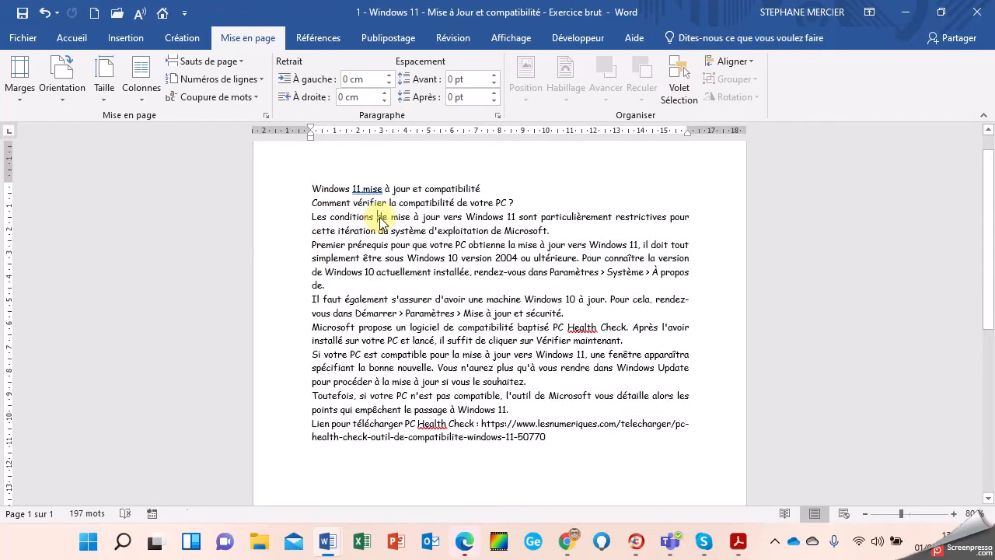
key(ctrl+a)
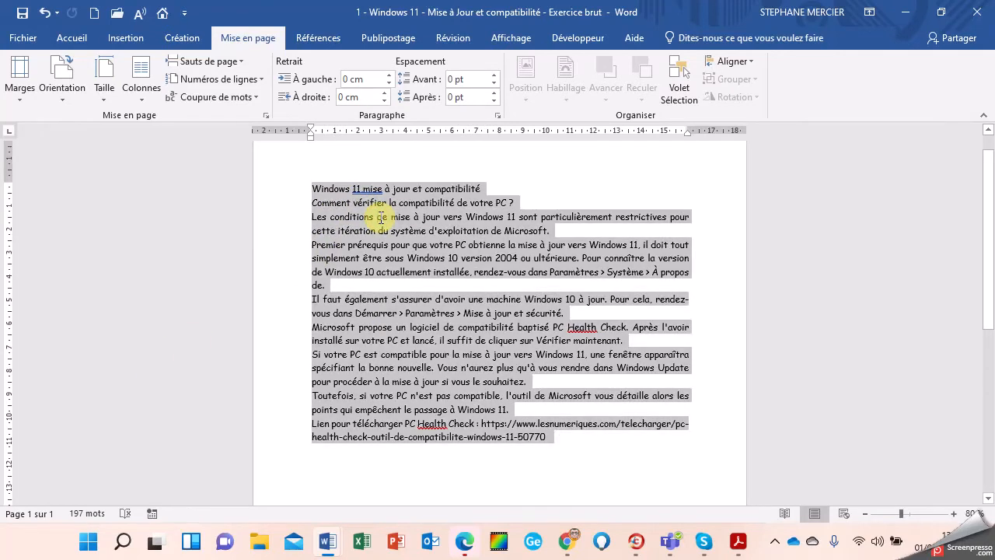
click(380, 221)
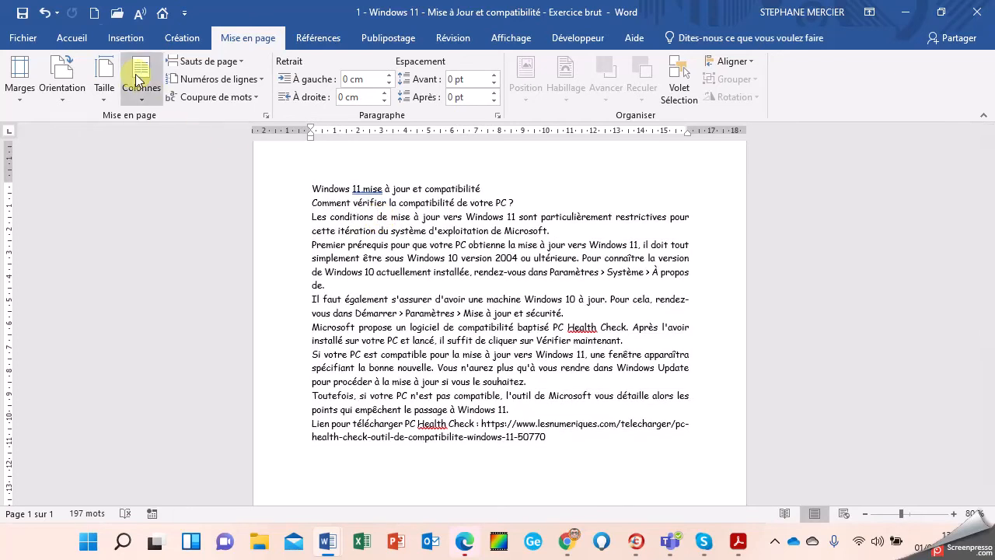
click(72, 36)
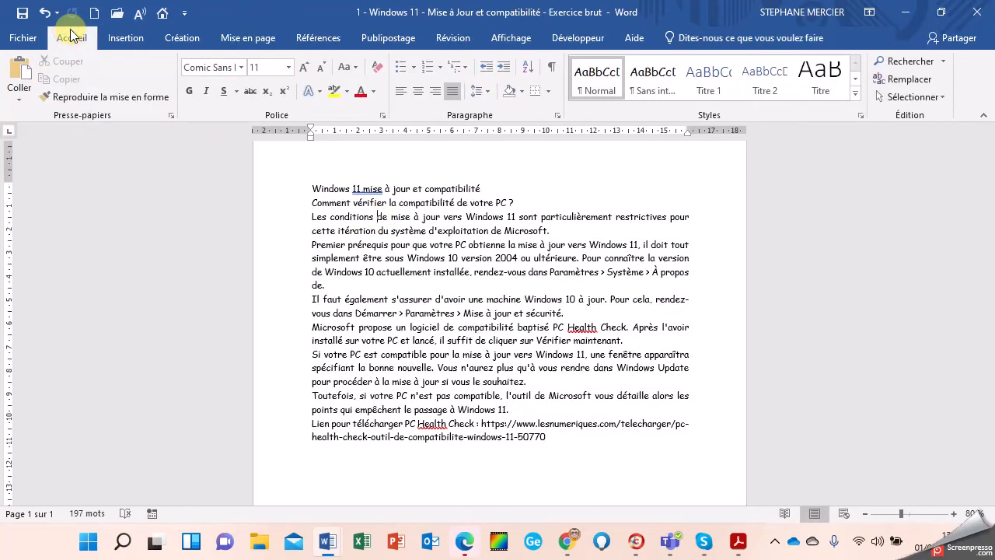
click(937, 97)
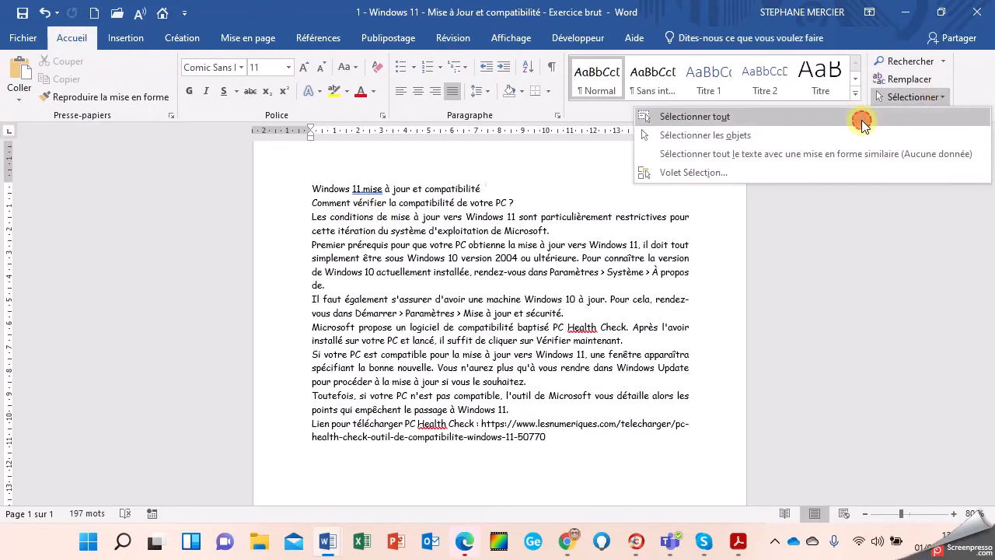
click(862, 118)
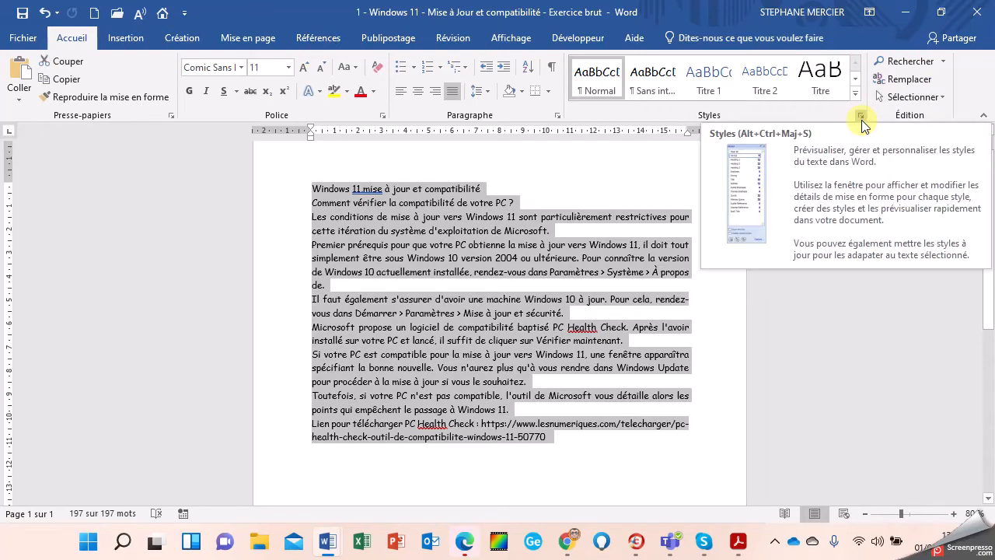
Step: Apply Baskerville Old Face from the font list to all the selected article text
click(241, 68)
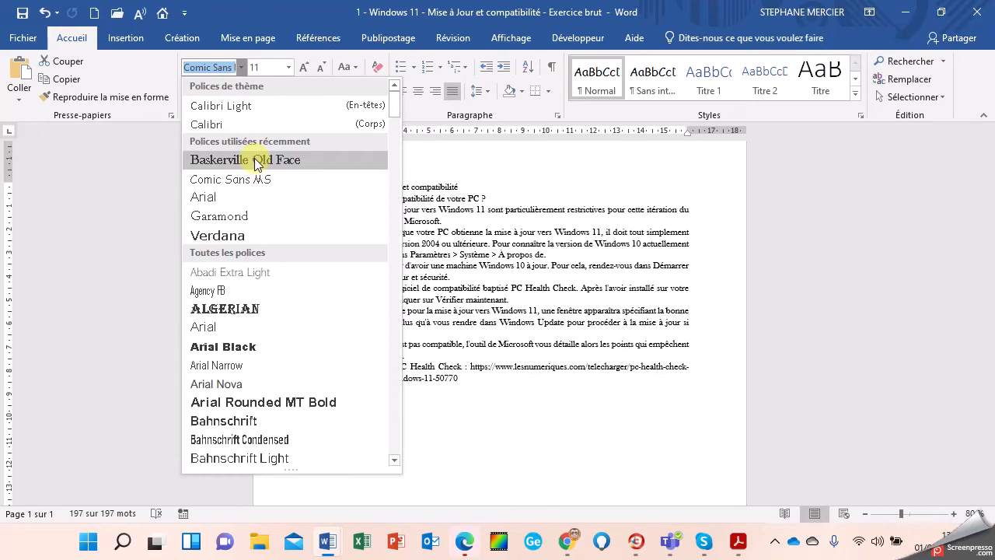
scroll(281, 267, down, 7)
scroll(284, 265, down, 7)
scroll(286, 266, up, 2)
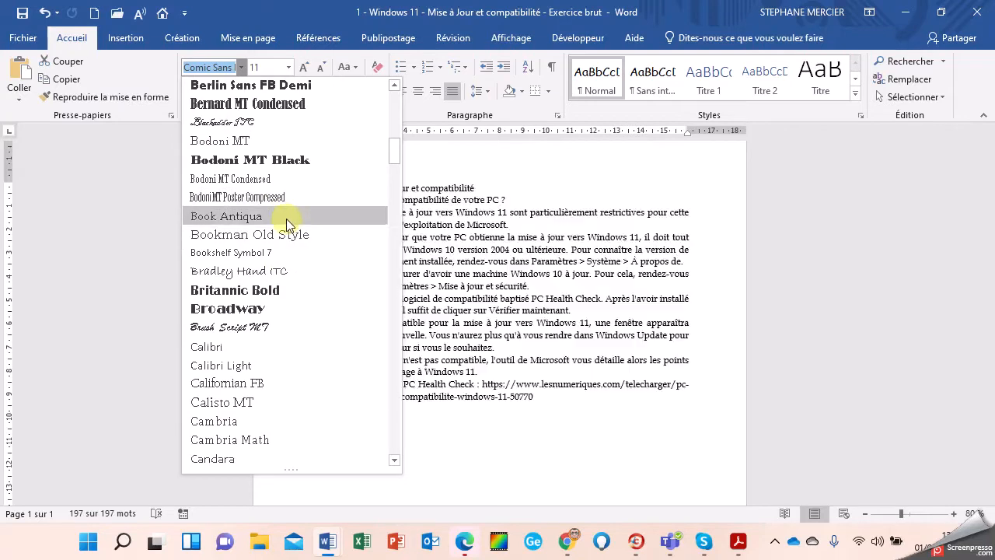
scroll(288, 241, down, 1)
scroll(290, 197, up, 3)
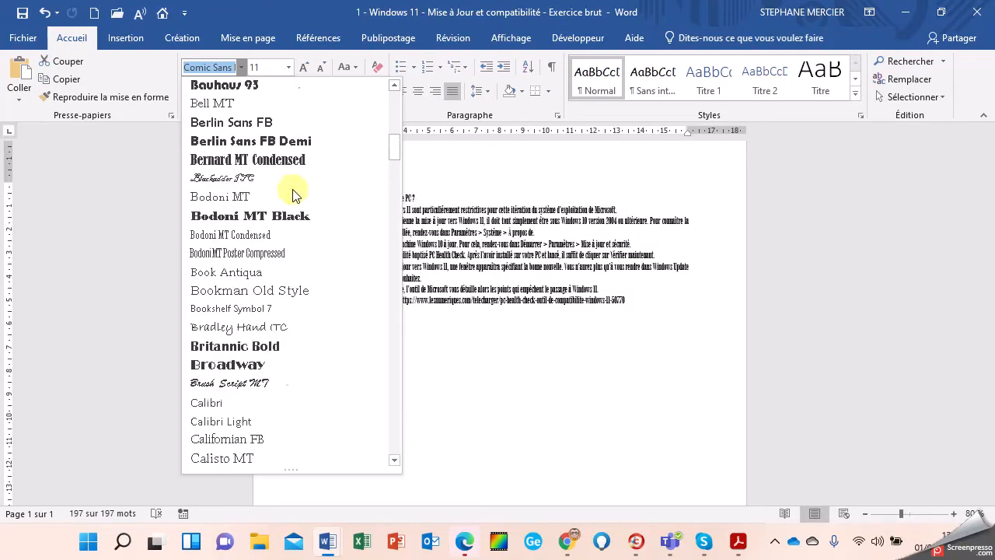
scroll(291, 175, up, 1)
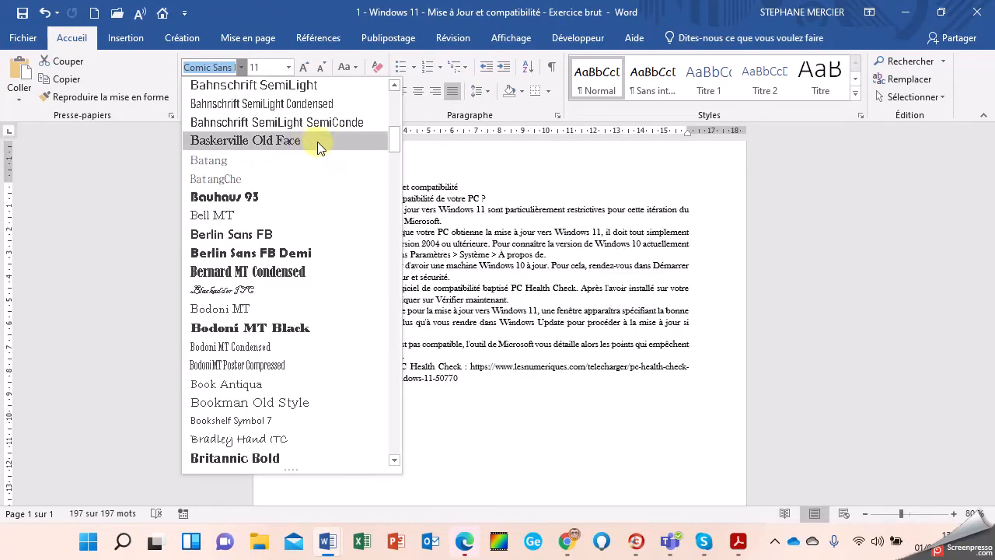
click(308, 141)
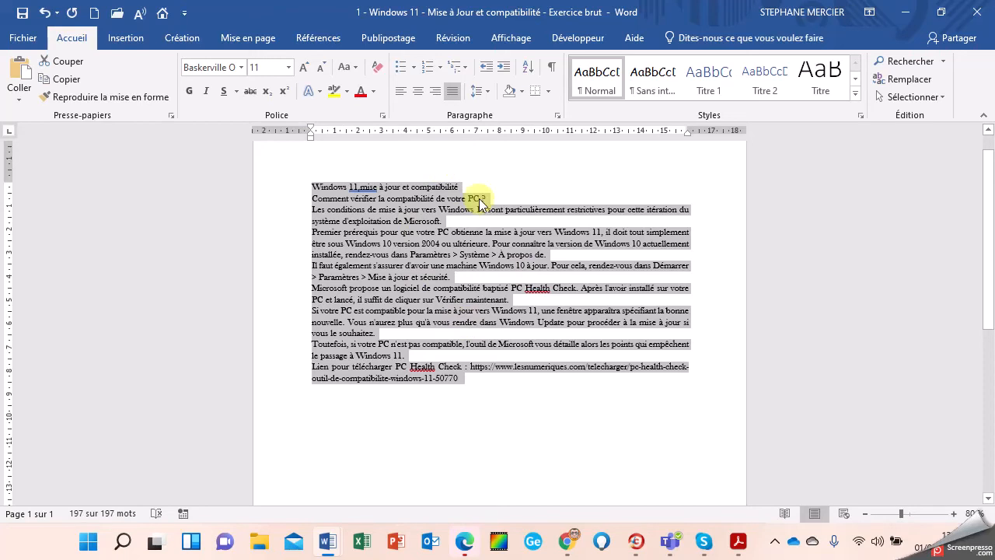
Step: Set the article's line spacing to 1,15
click(488, 92)
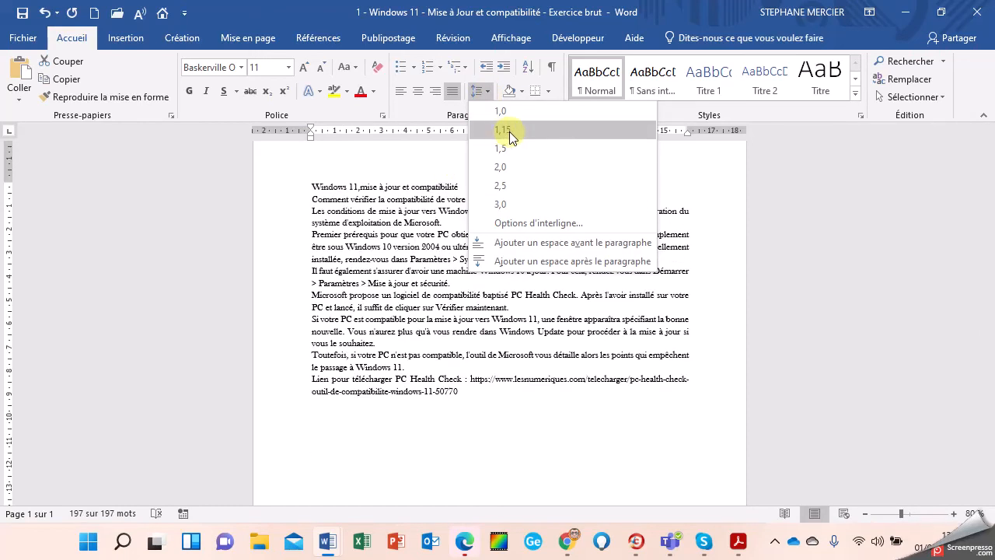
click(501, 132)
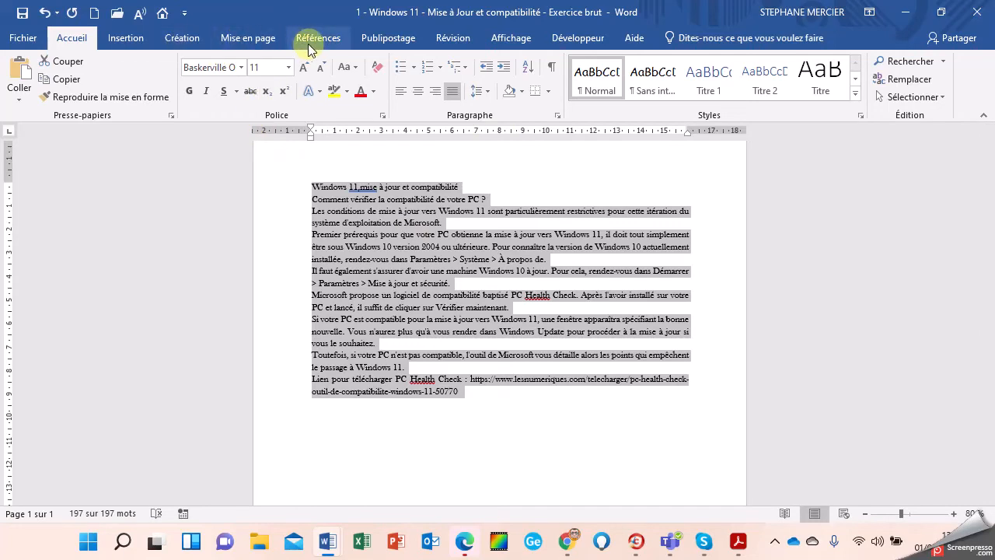
click(241, 41)
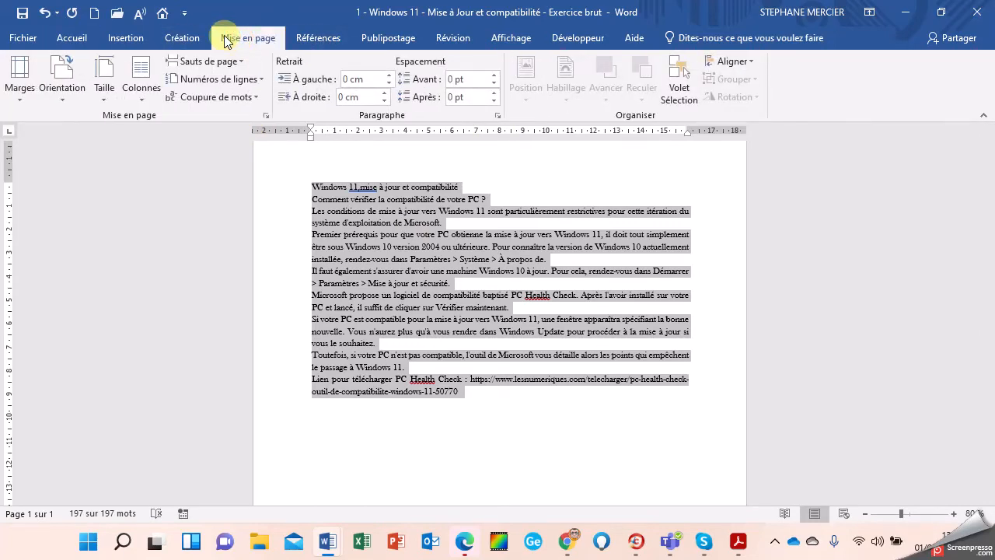
Step: Apply the Orange rouge theme colour scheme and select the title line
click(177, 39)
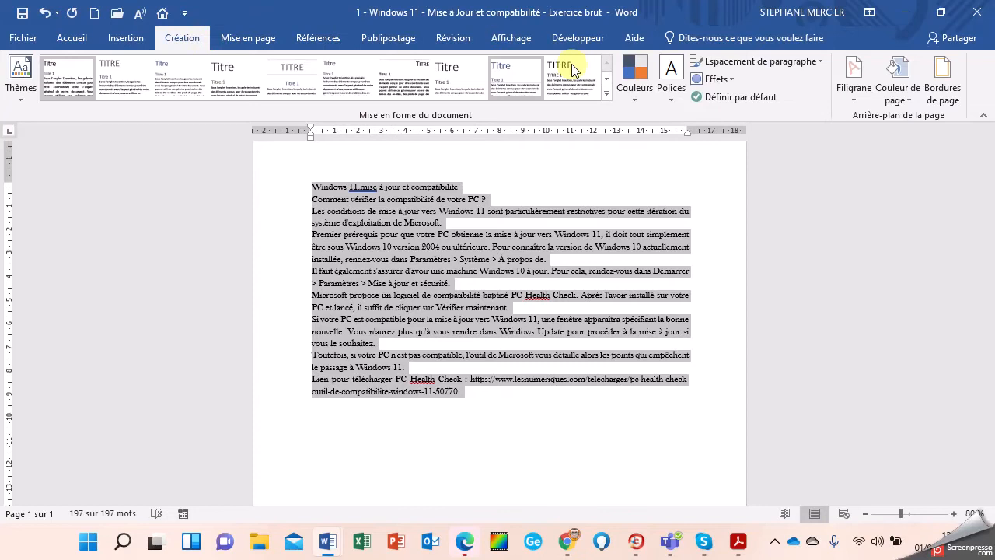
click(633, 101)
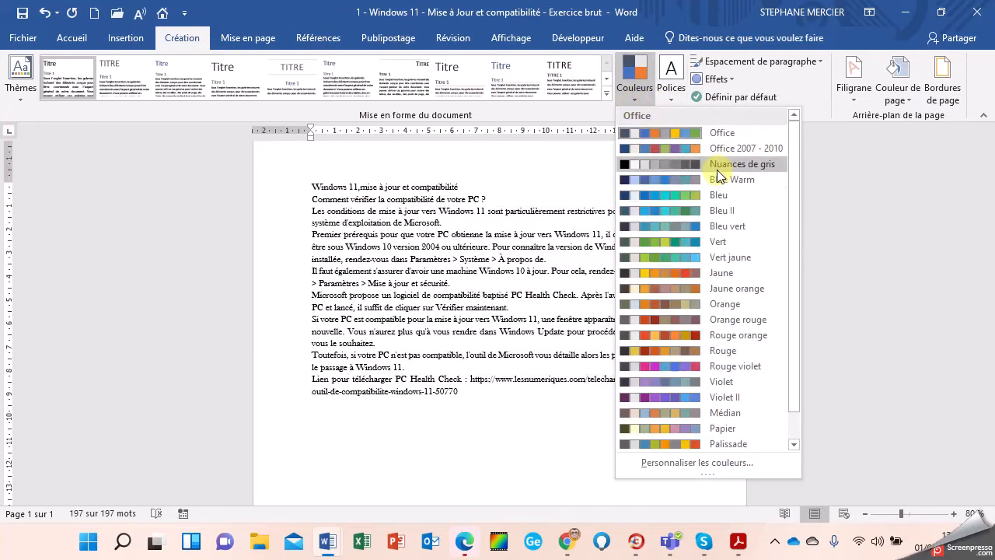
click(692, 319)
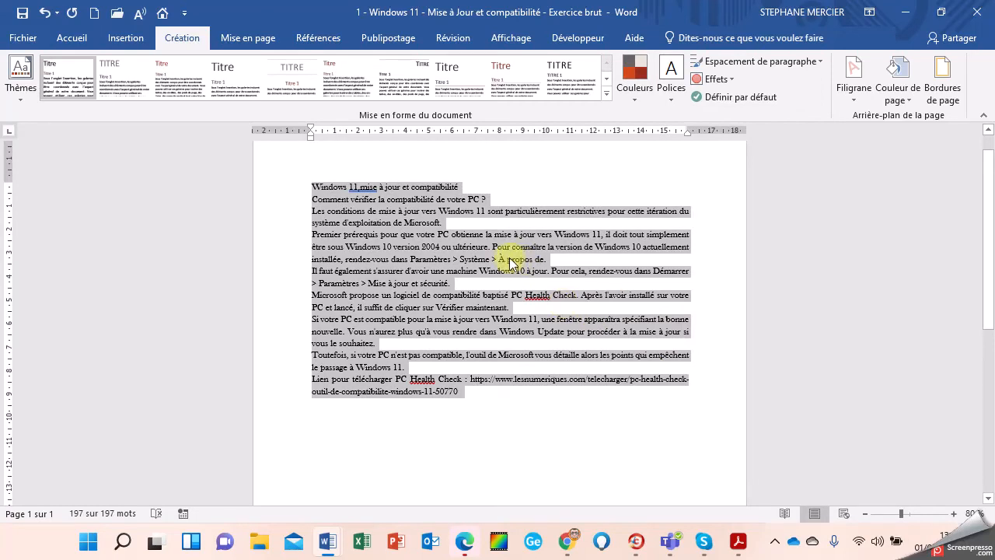
click(273, 231)
click(271, 185)
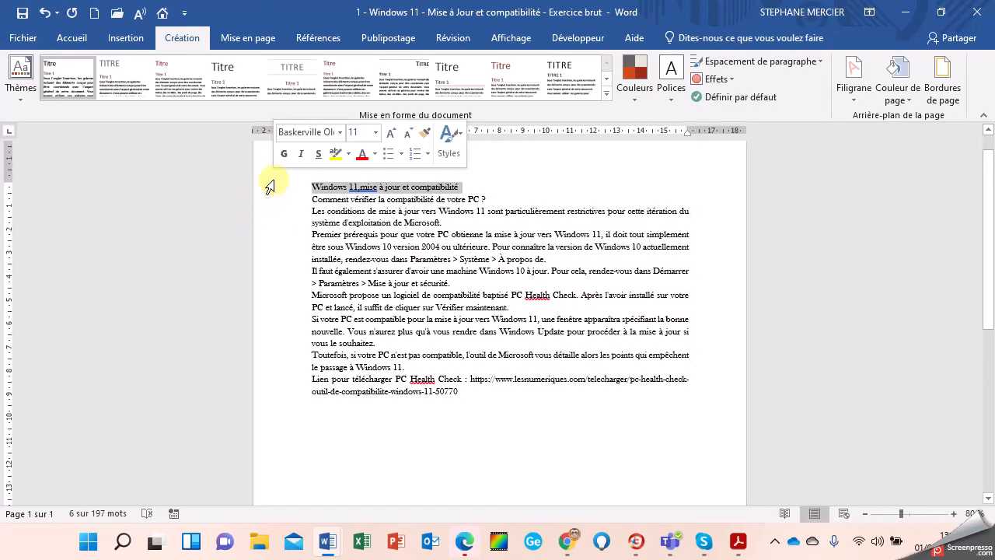
Step: Make the title 20 pt, MAJUSCULES, coloured Rouge foncé, Accentuation2
click(71, 38)
click(288, 67)
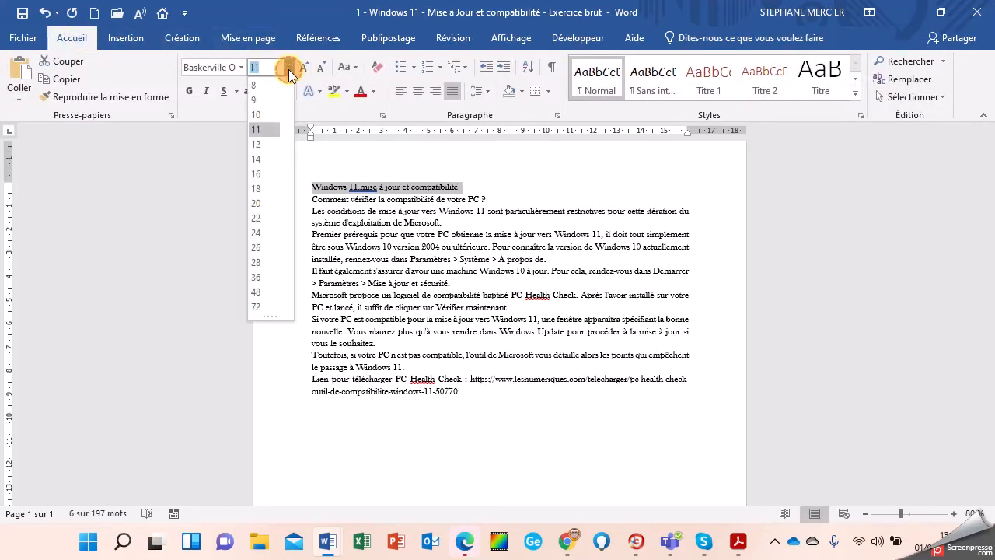
click(257, 203)
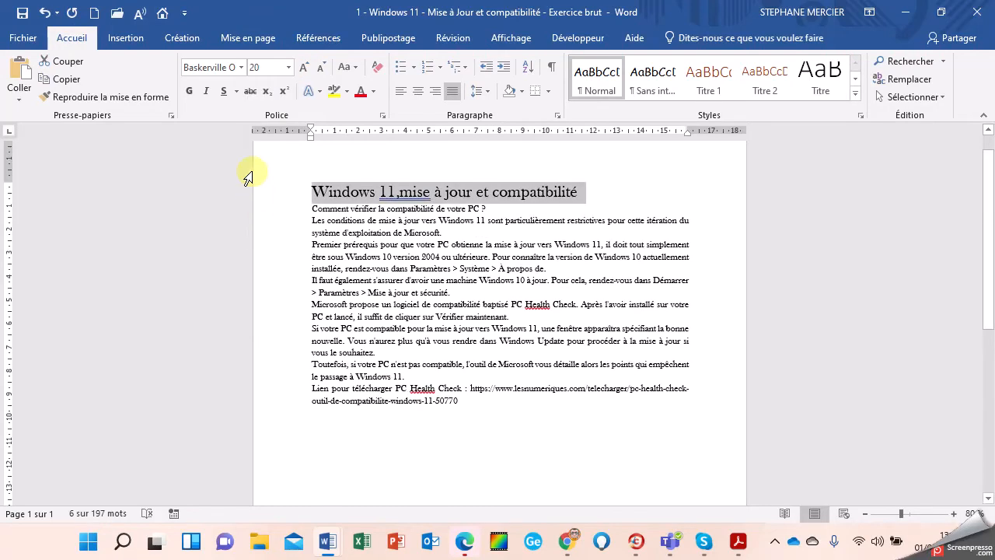
click(354, 68)
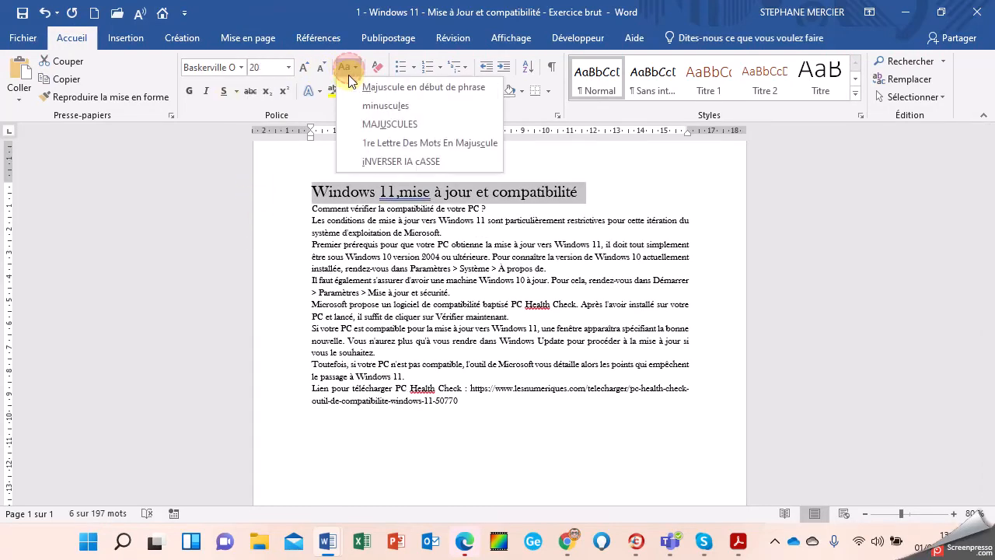
click(364, 131)
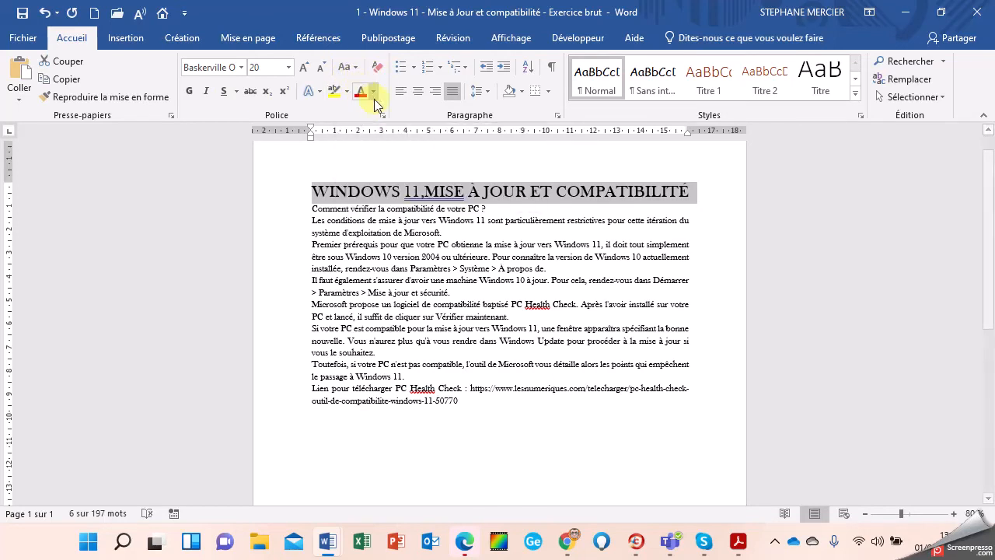
click(373, 92)
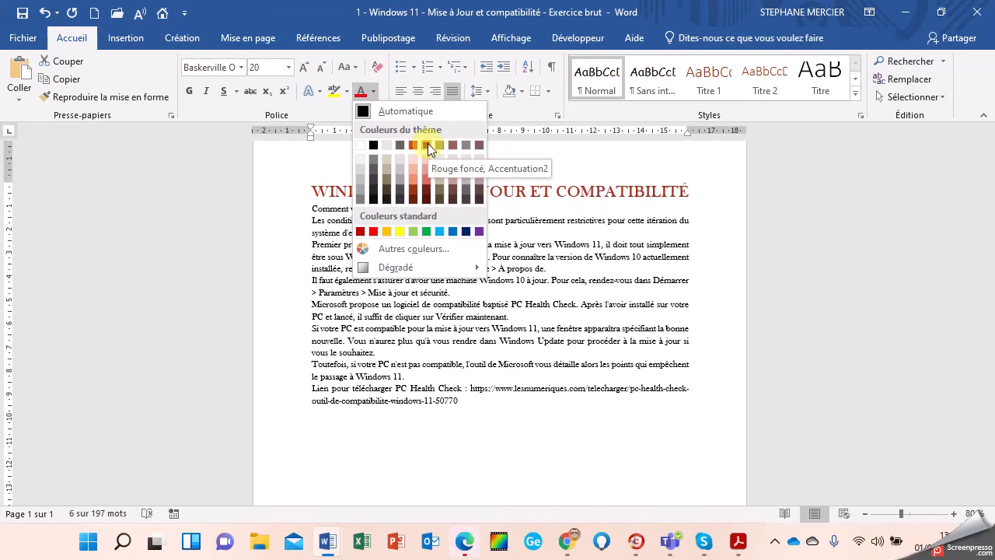
click(427, 200)
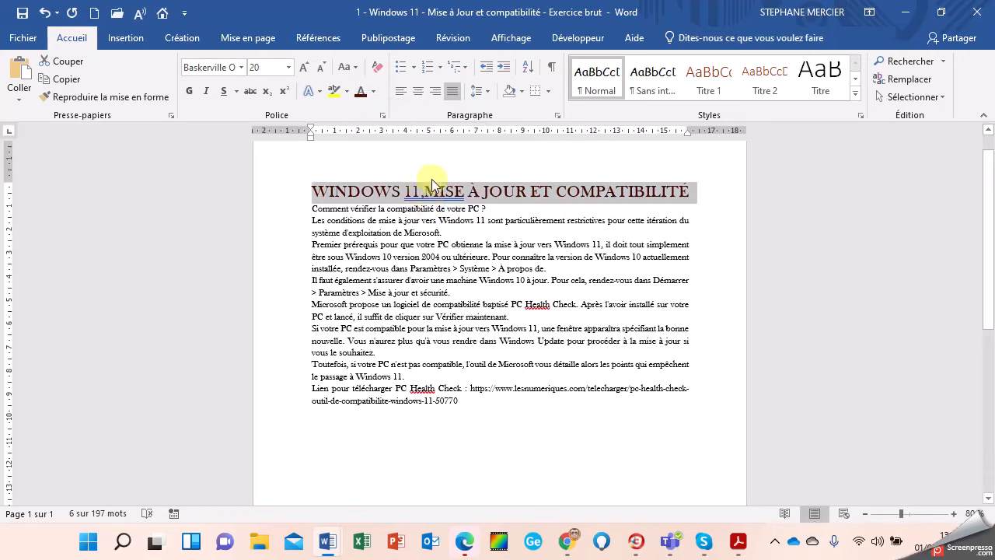
Step: Shade the title with Orange, Accentuation1, plus clair 80 %
click(522, 98)
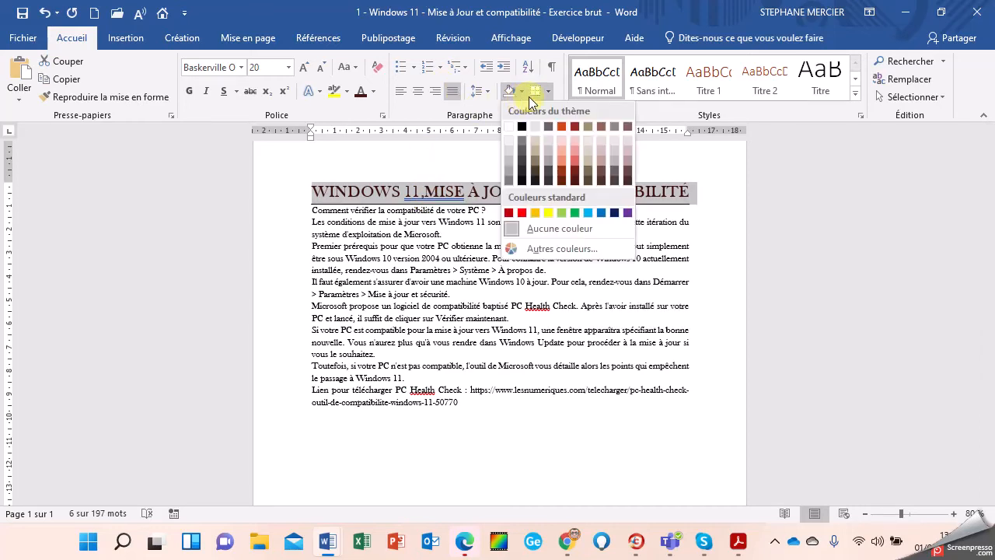
click(529, 96)
click(532, 91)
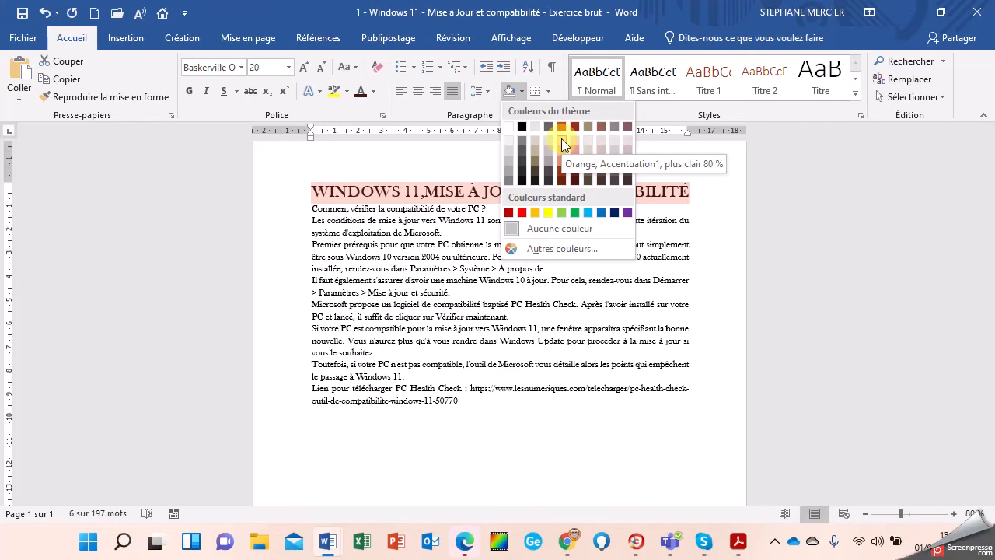
click(561, 139)
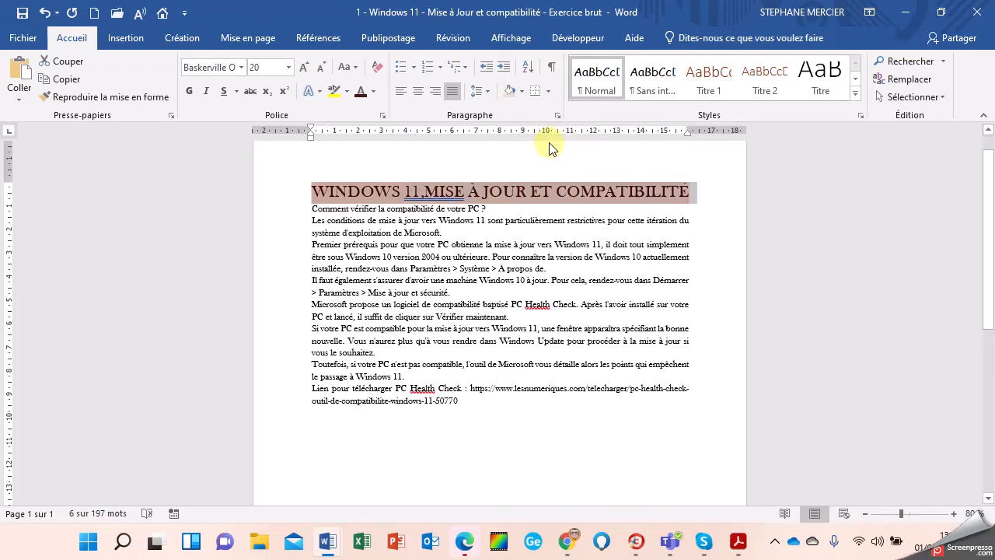
Step: Box the title in a dark red double-line border, 2¼ pt wide
click(553, 98)
click(618, 404)
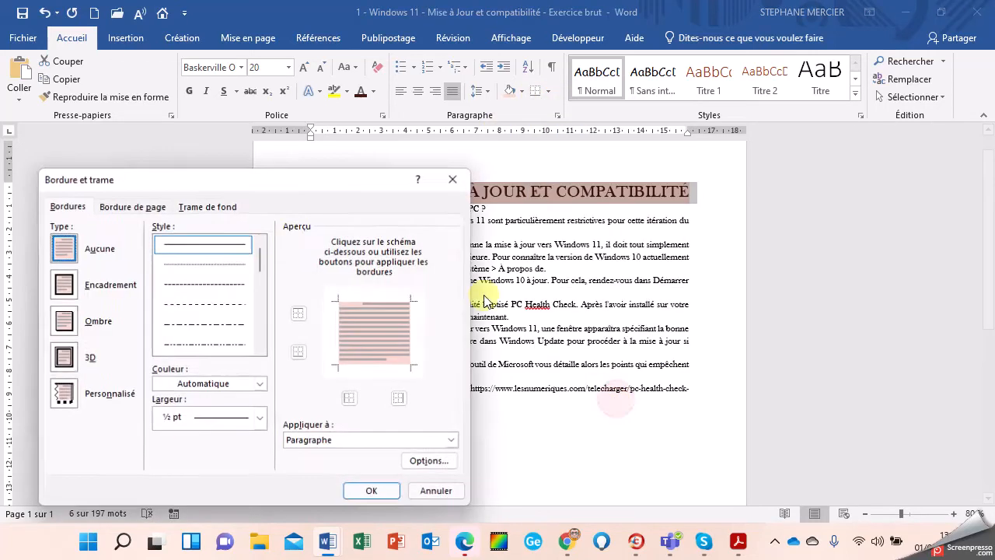
click(64, 285)
click(262, 352)
click(261, 352)
click(261, 353)
click(261, 352)
click(238, 331)
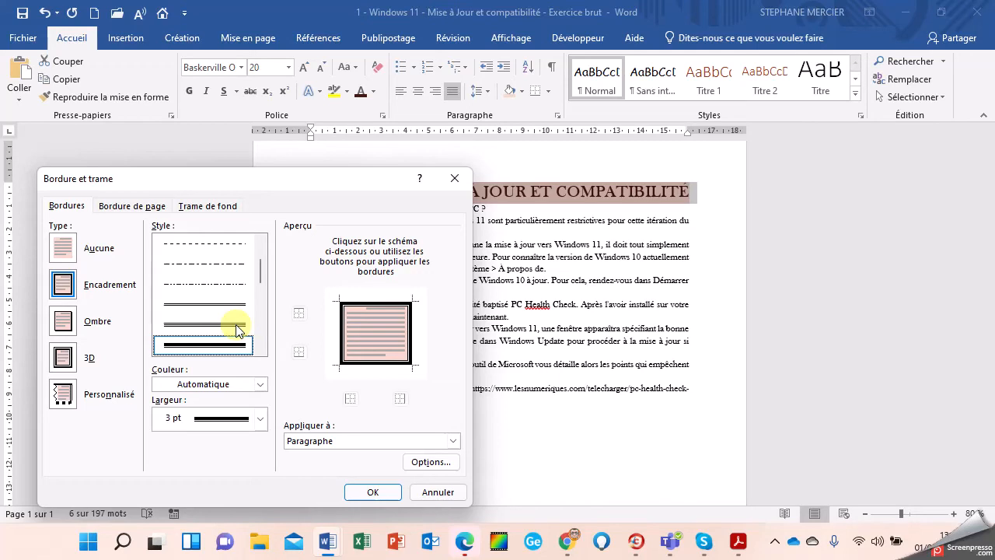
click(261, 384)
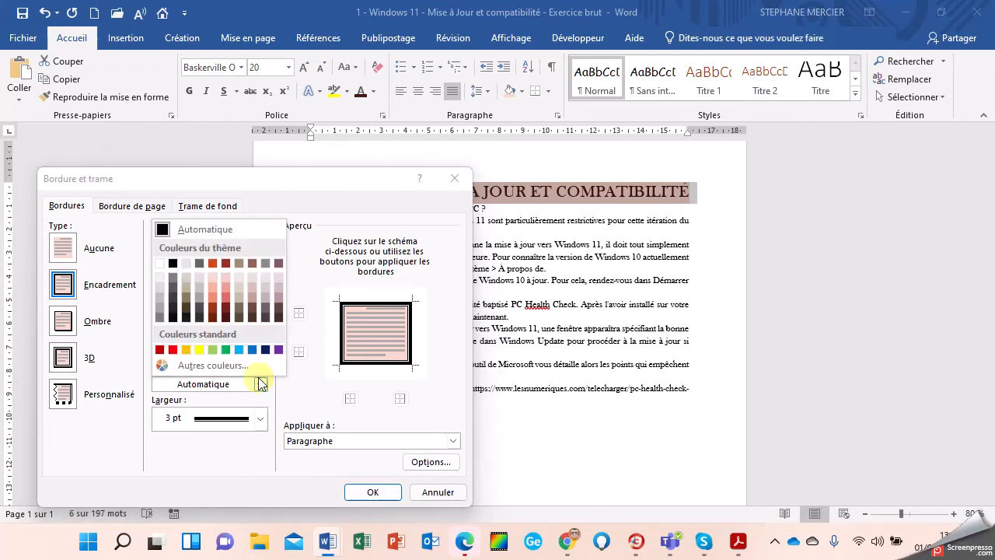
click(226, 311)
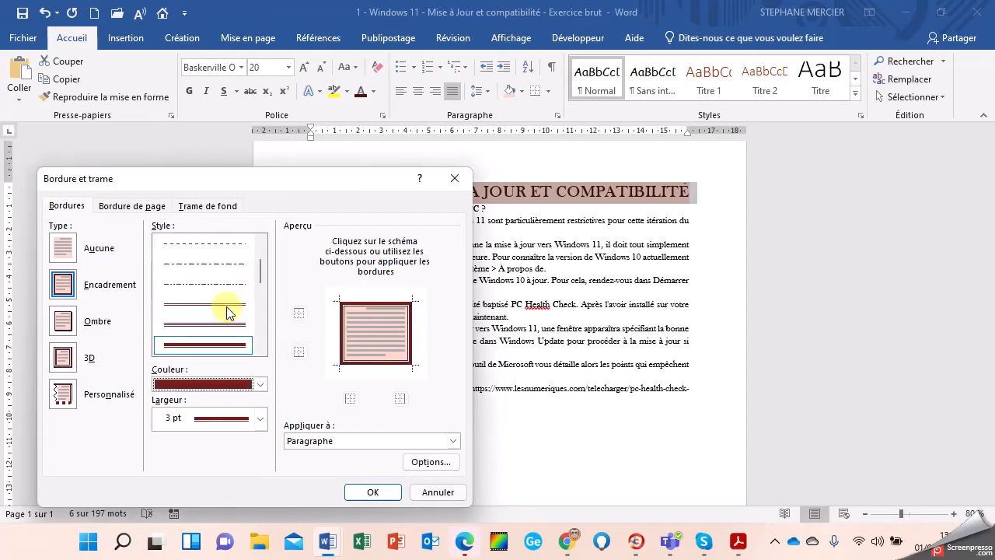
click(259, 420)
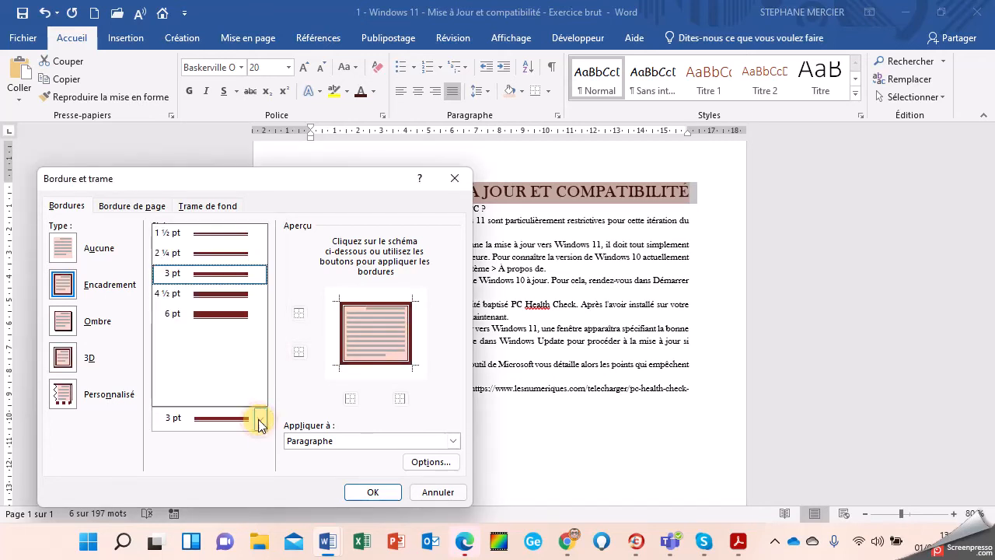
click(224, 257)
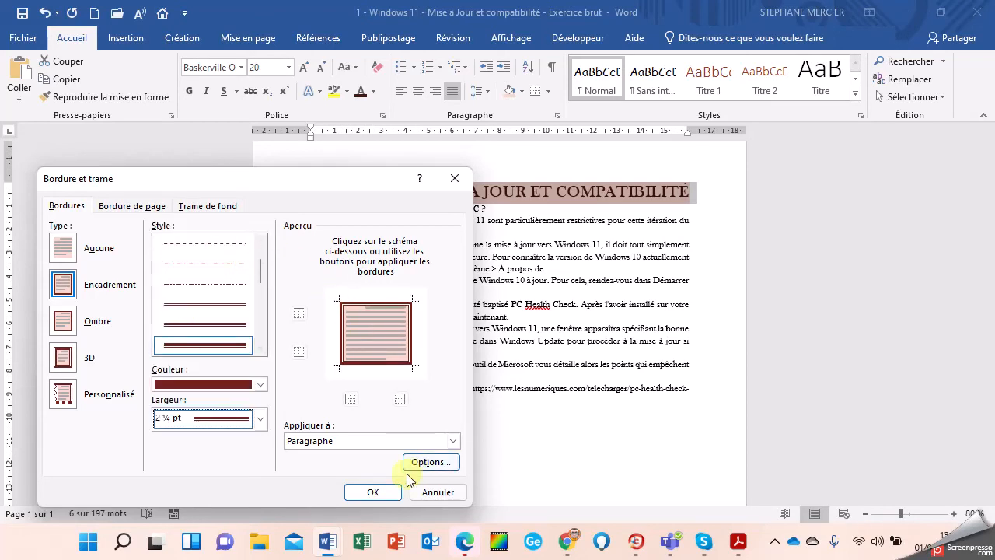
click(373, 492)
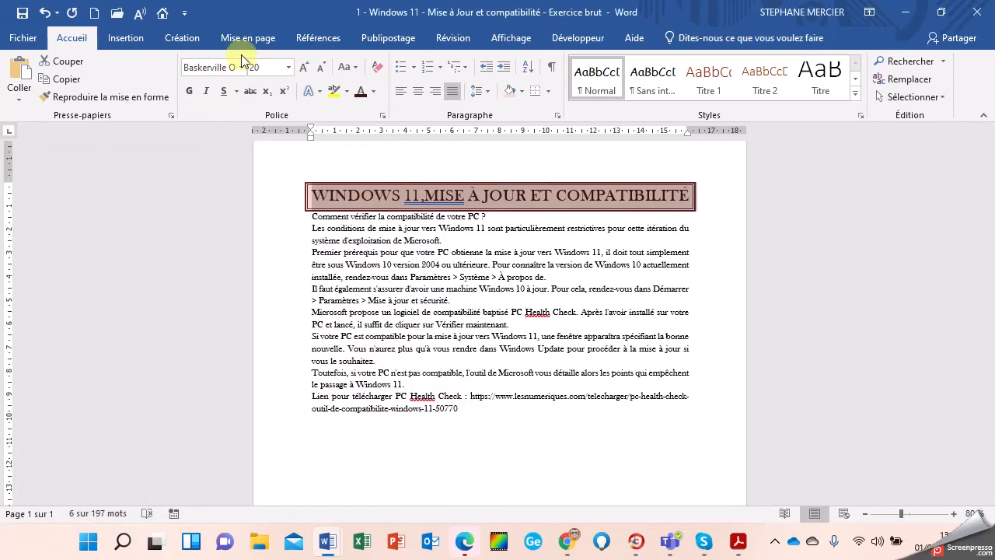
Step: Set Espacement Après for the title paragraph to 30 pt
click(242, 39)
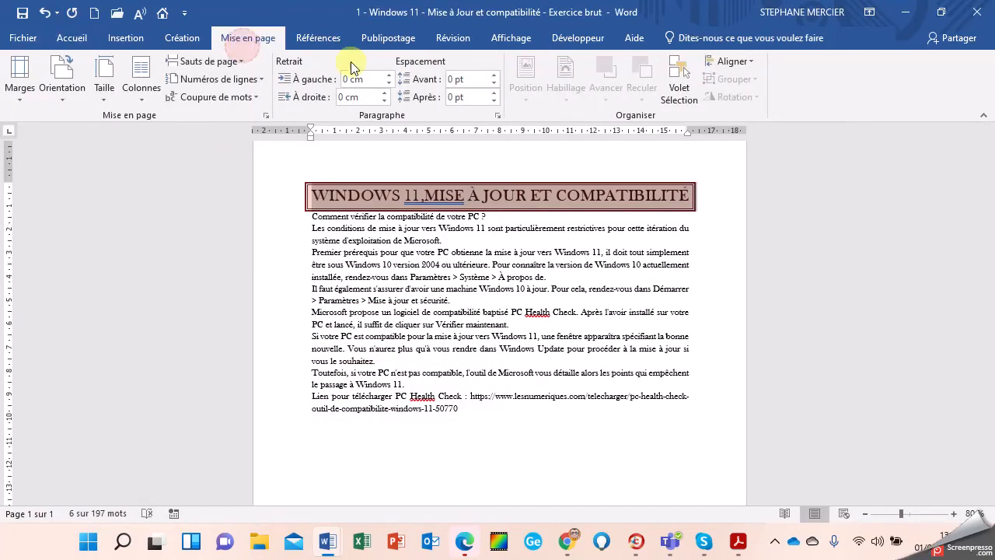
click(492, 92)
click(492, 93)
click(492, 93)
click(492, 93)
click(492, 93)
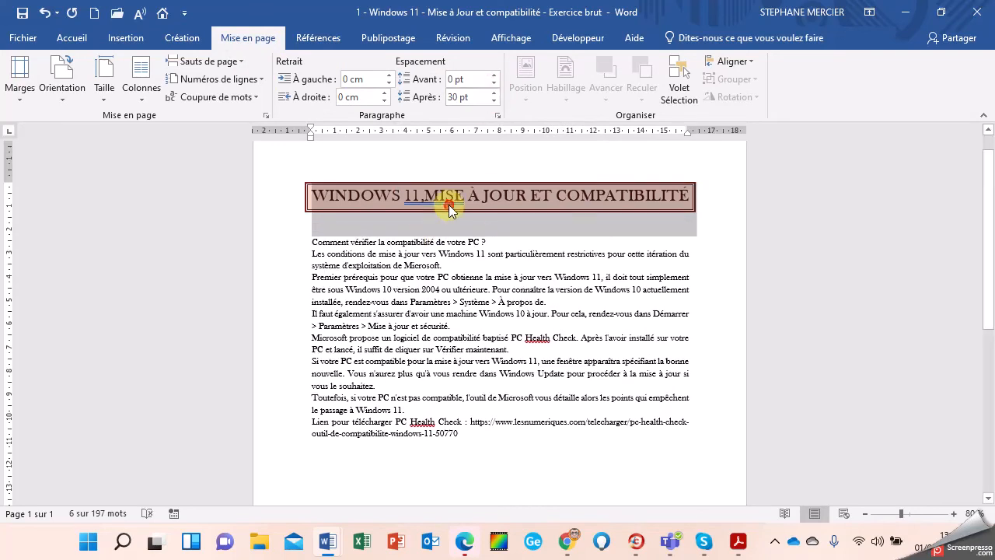
click(425, 200)
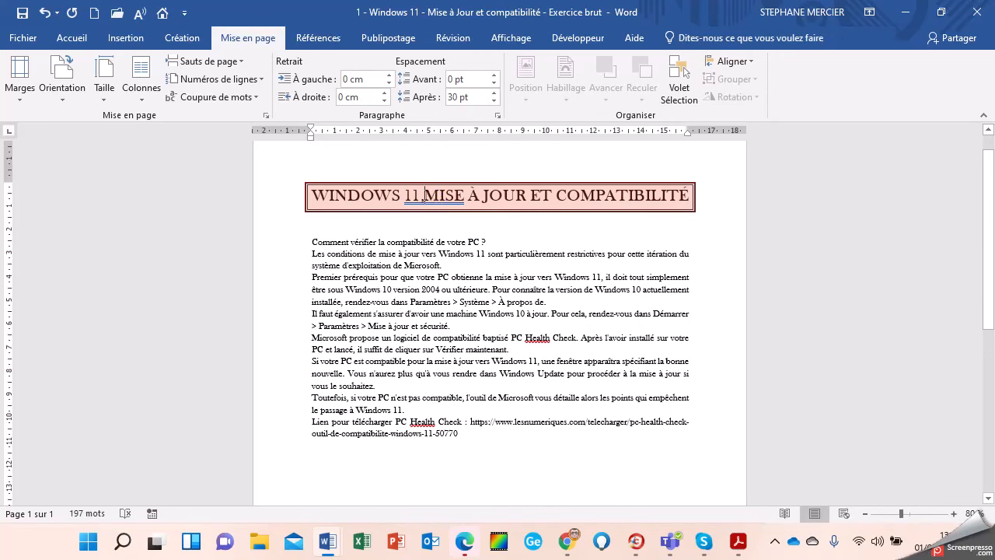
Step: Break the title after 'WINDOWS 11,' onto two lines and centre them
key(shift+Return)
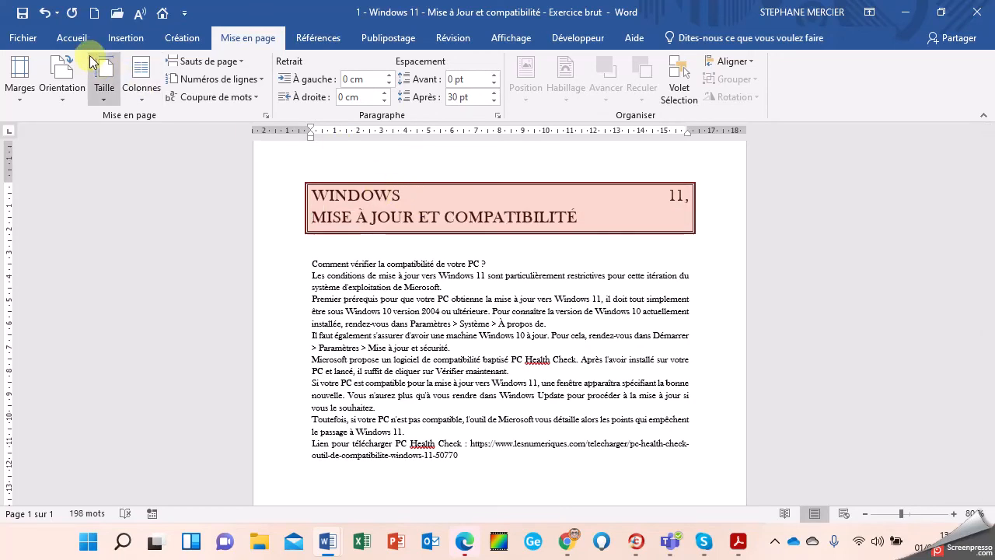
click(73, 38)
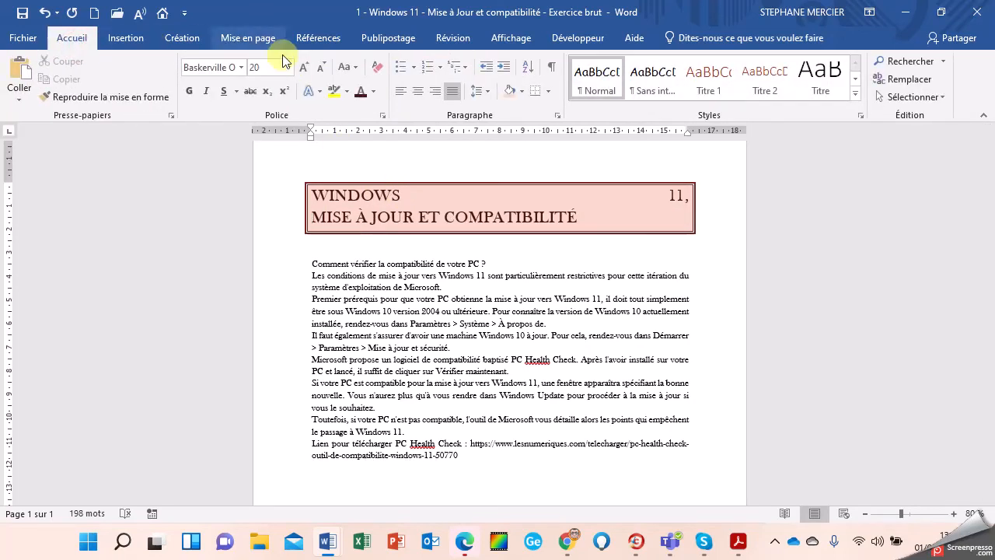
click(417, 93)
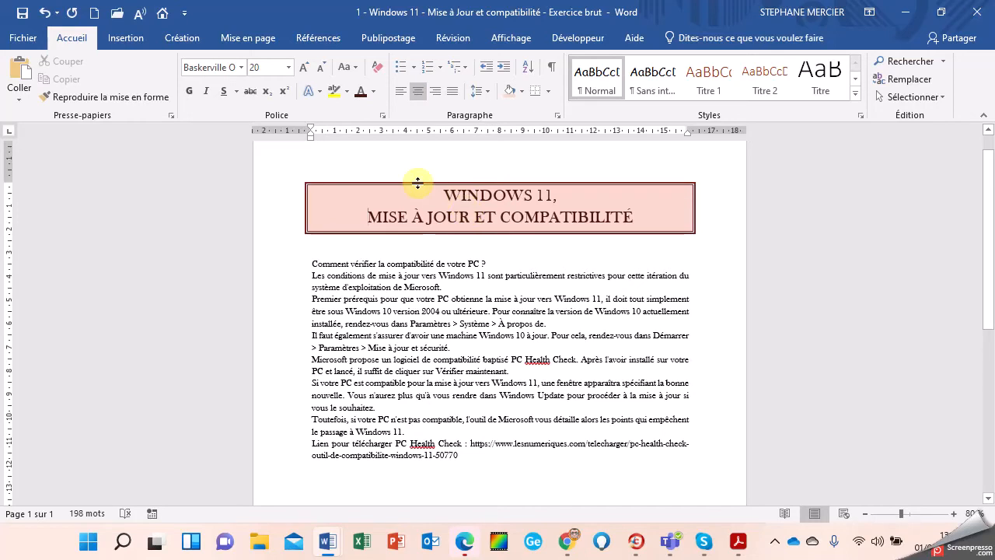
Step: Indent the boxed title 2 cm on both the left and right sides
click(259, 44)
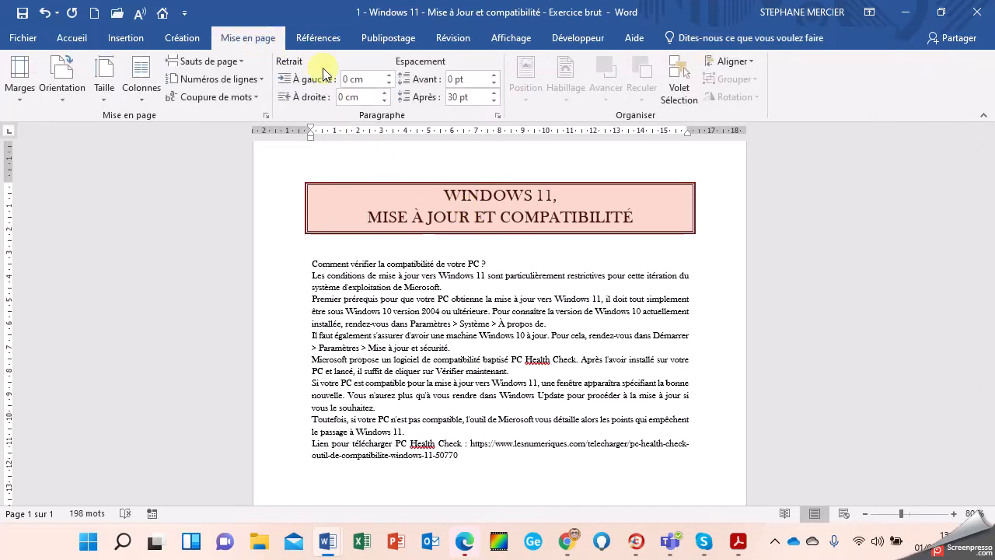
click(391, 75)
drag(391, 75, 387, 94)
click(386, 93)
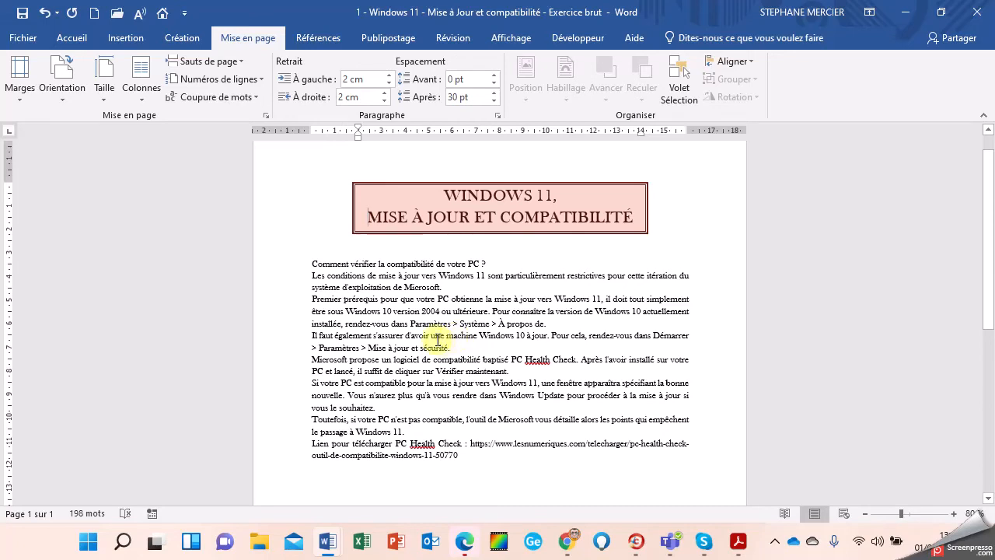
double_click(473, 264)
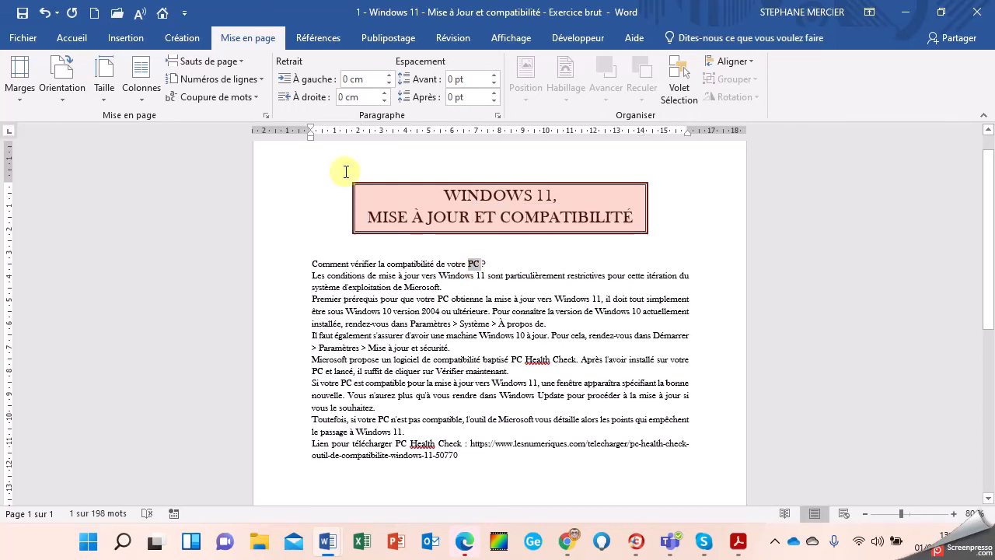
Step: Format 'PC' in italic with a dashed underline and blue font colour
click(70, 38)
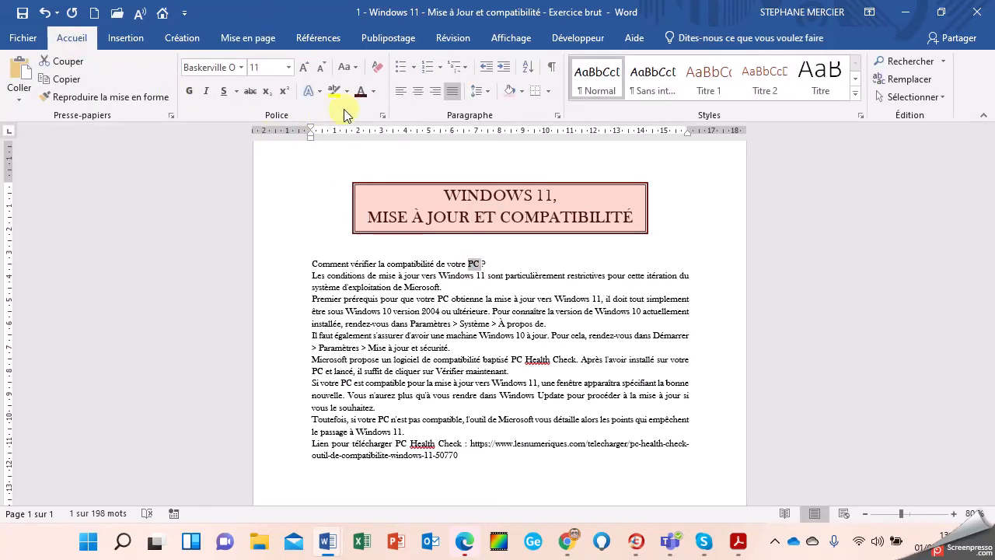
click(374, 92)
click(371, 231)
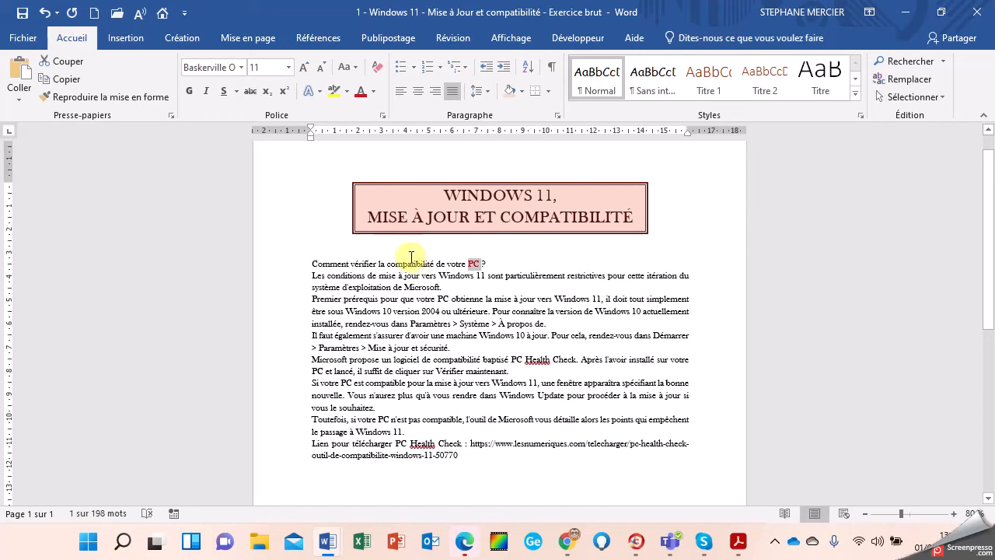
click(204, 94)
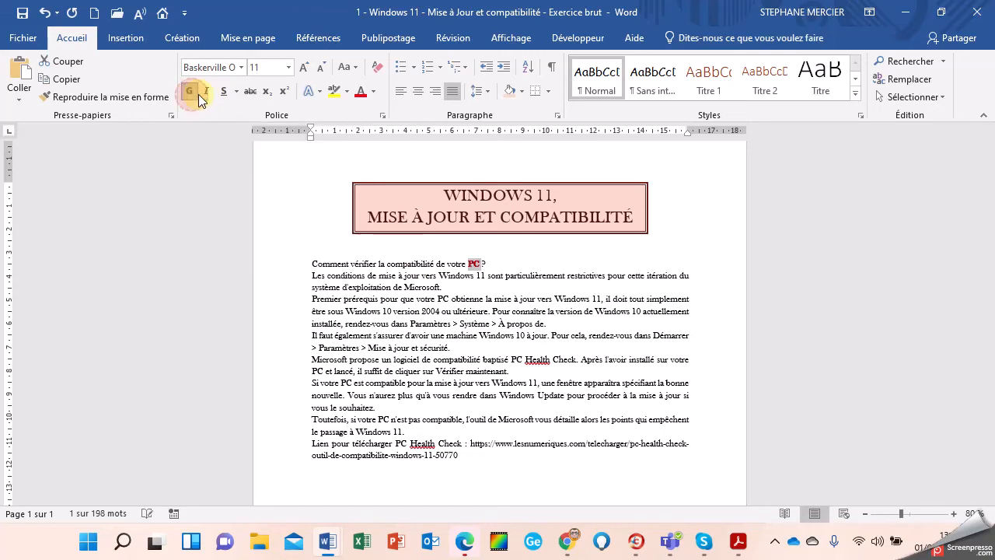
click(224, 97)
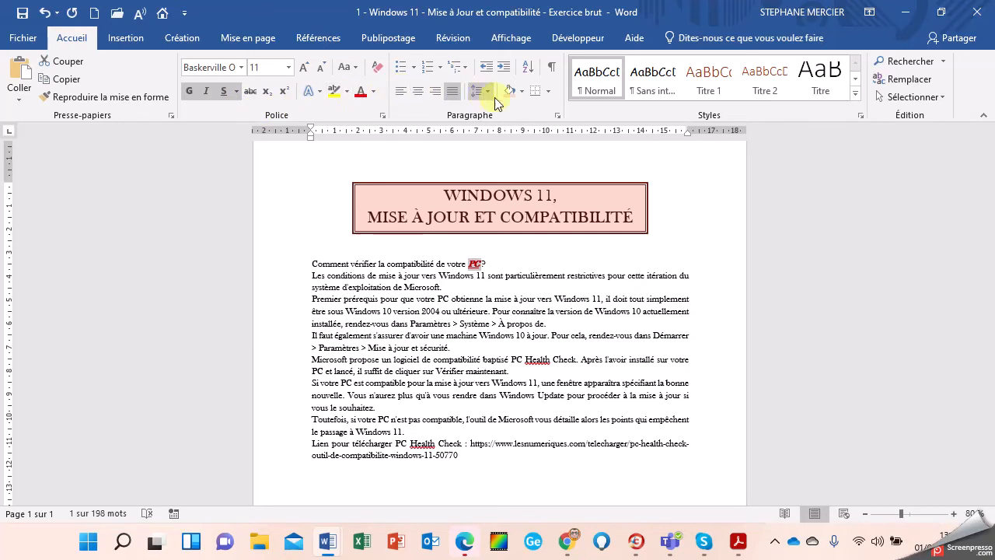
click(236, 92)
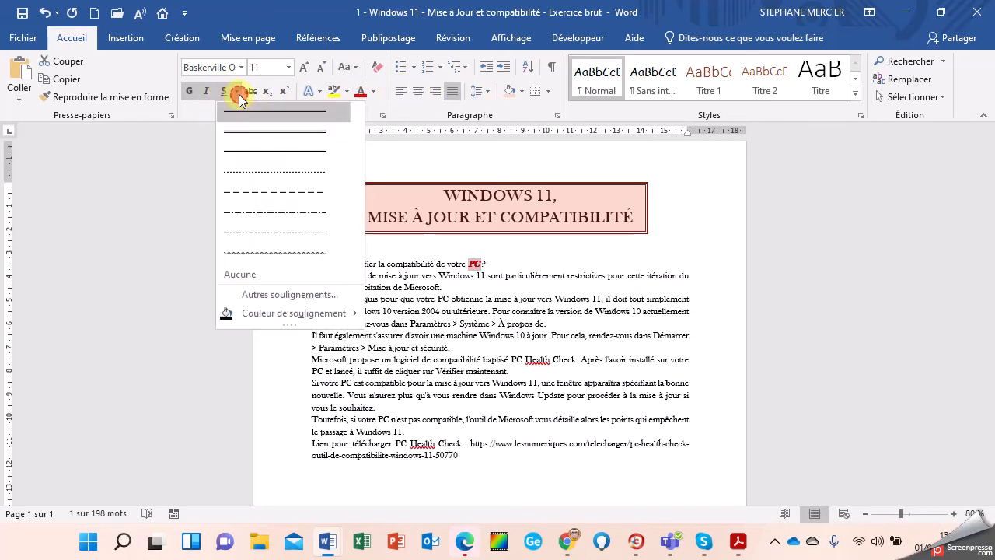
click(265, 200)
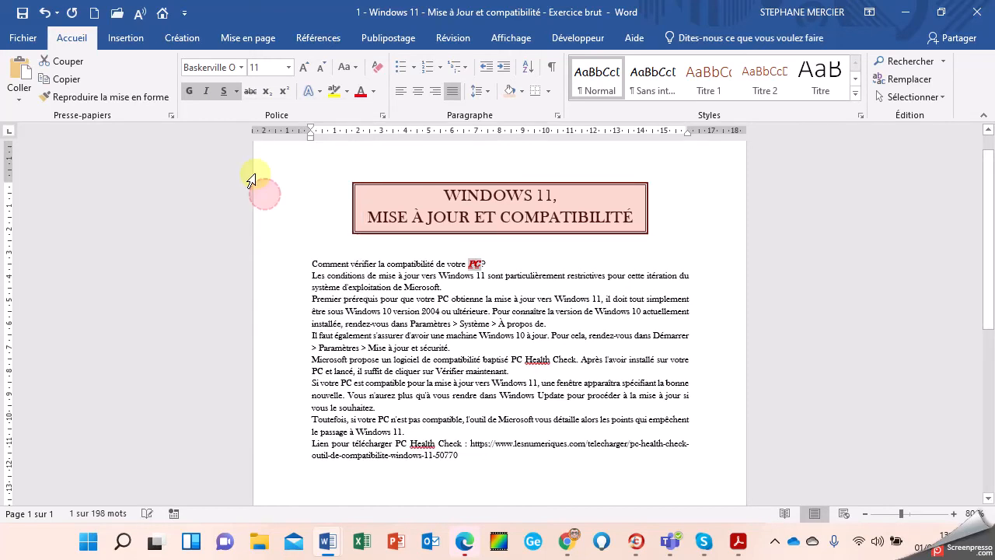
click(373, 93)
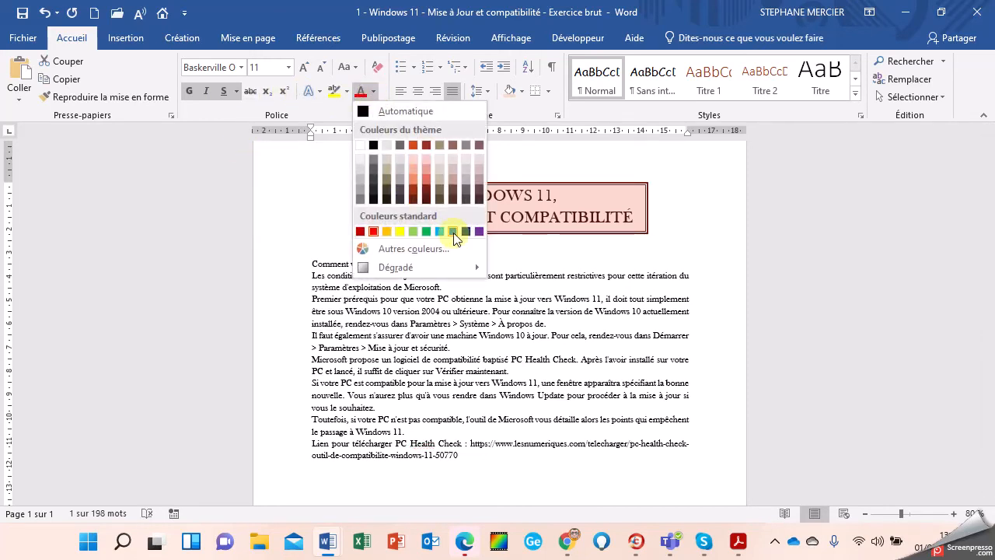
click(453, 231)
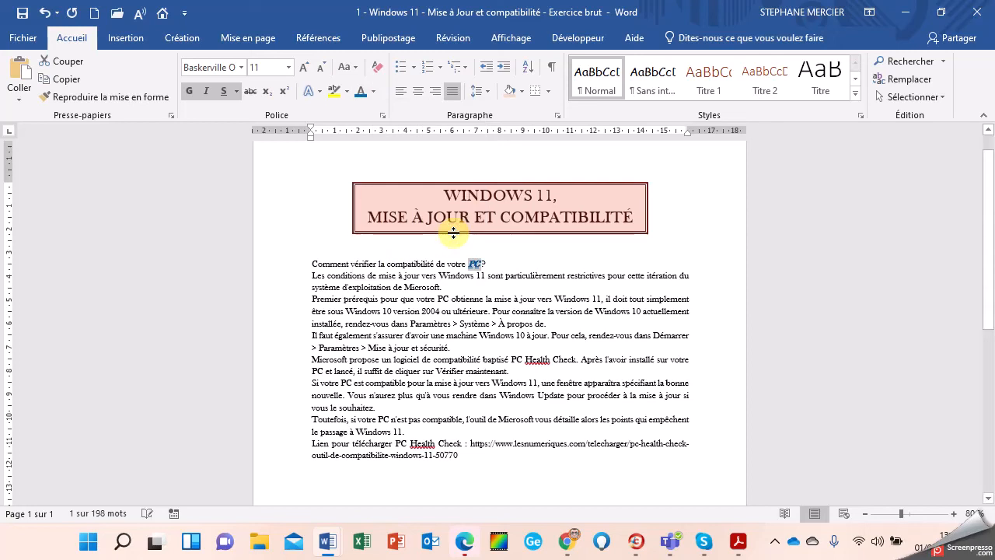
Step: Colour 'votre PC?' orange and give it a coloured underline
click(477, 266)
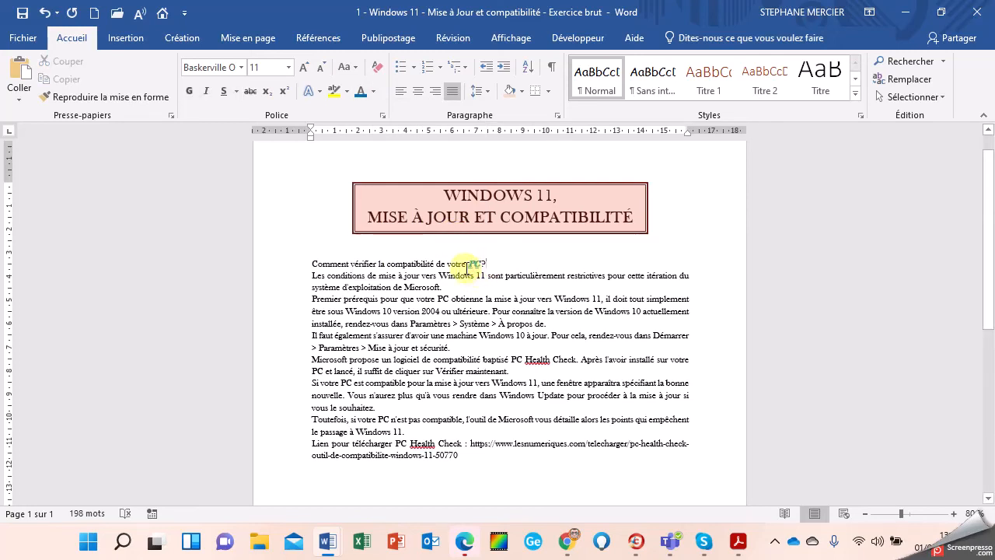
drag(487, 264, 446, 264)
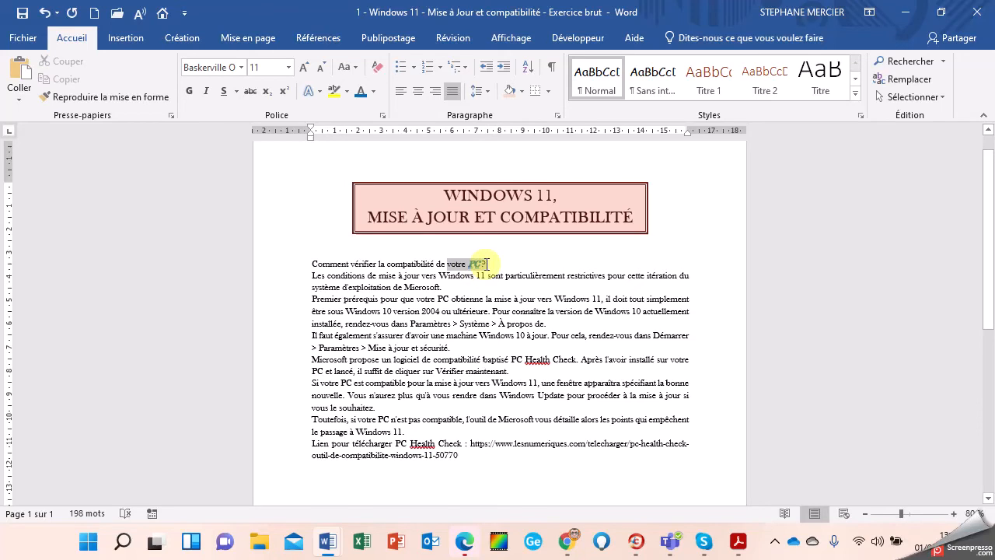
click(373, 92)
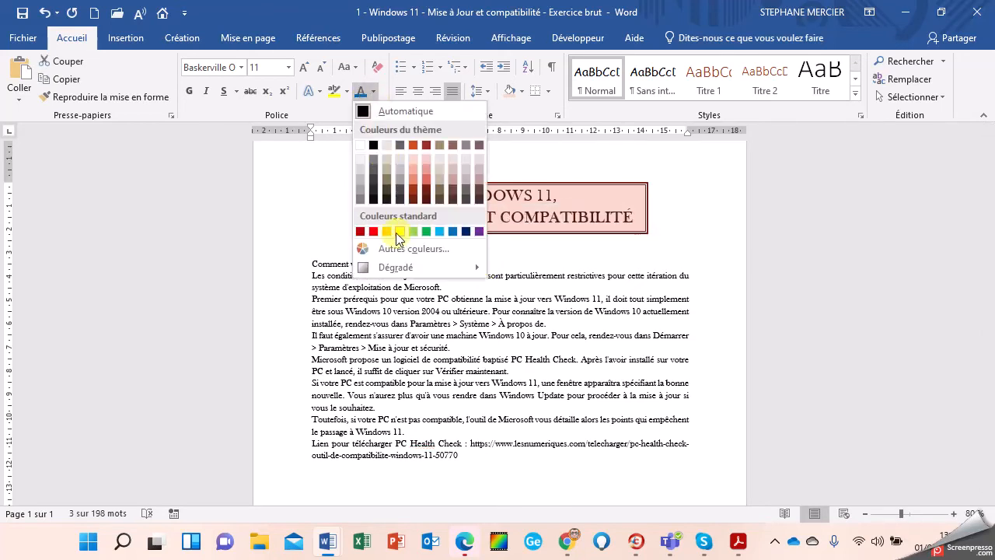
click(378, 233)
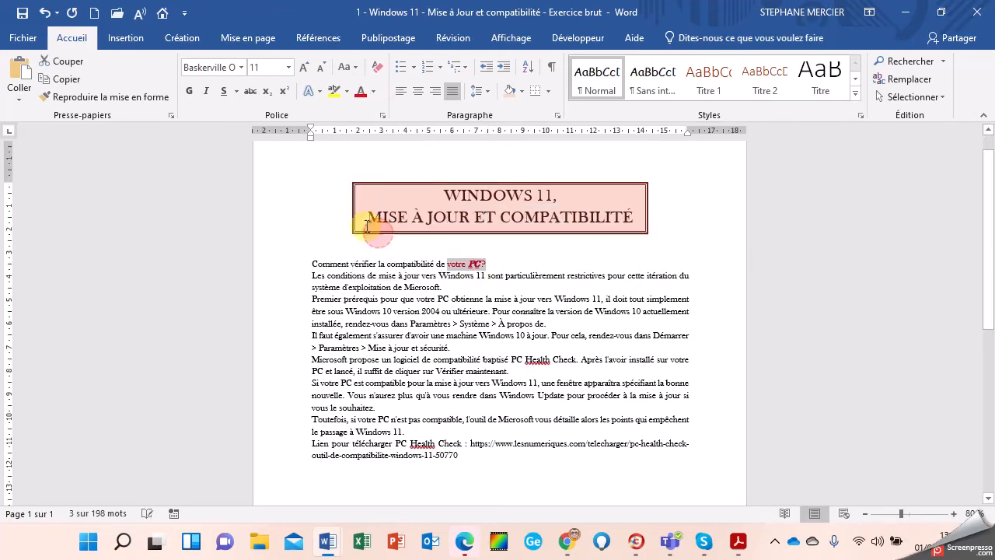
click(235, 92)
mouse_move(289, 312)
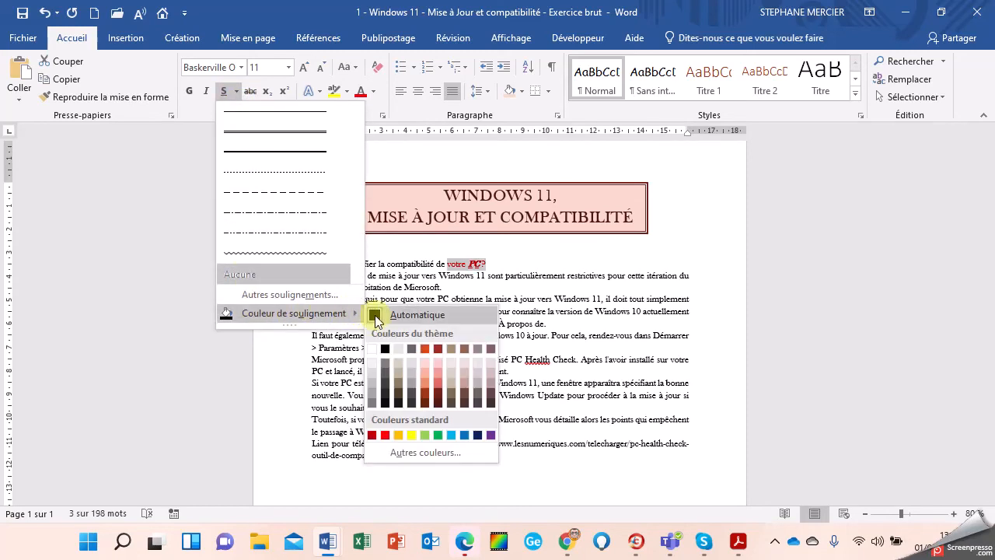
click(464, 436)
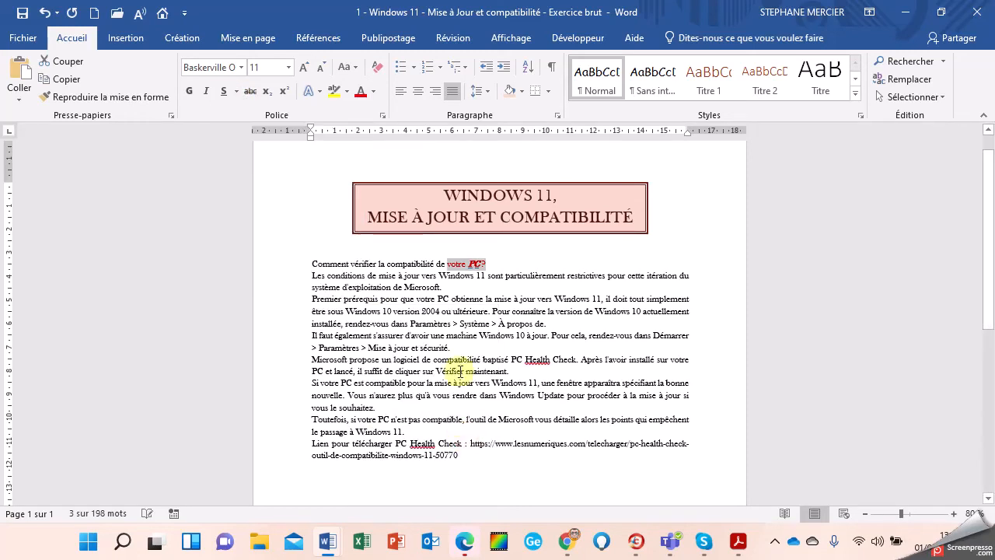
Step: Reset 'votre' to Automatique black font colour, leaving the red 'PC' selected
click(458, 265)
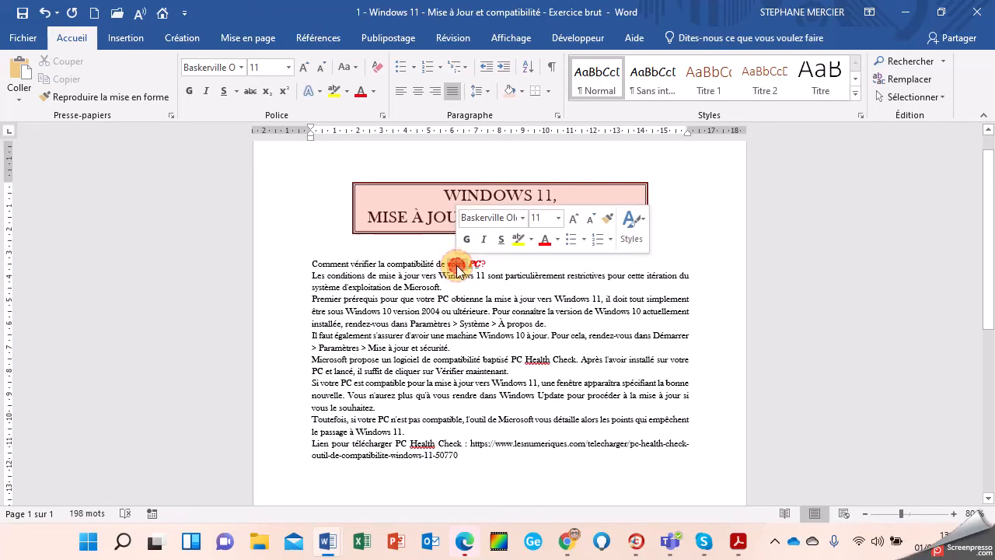
double_click(458, 266)
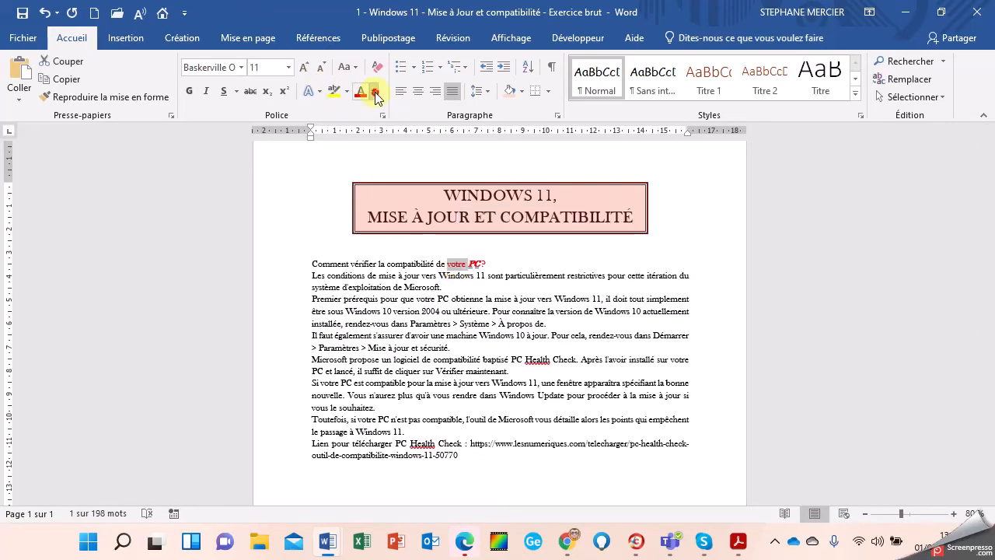
click(373, 92)
click(366, 109)
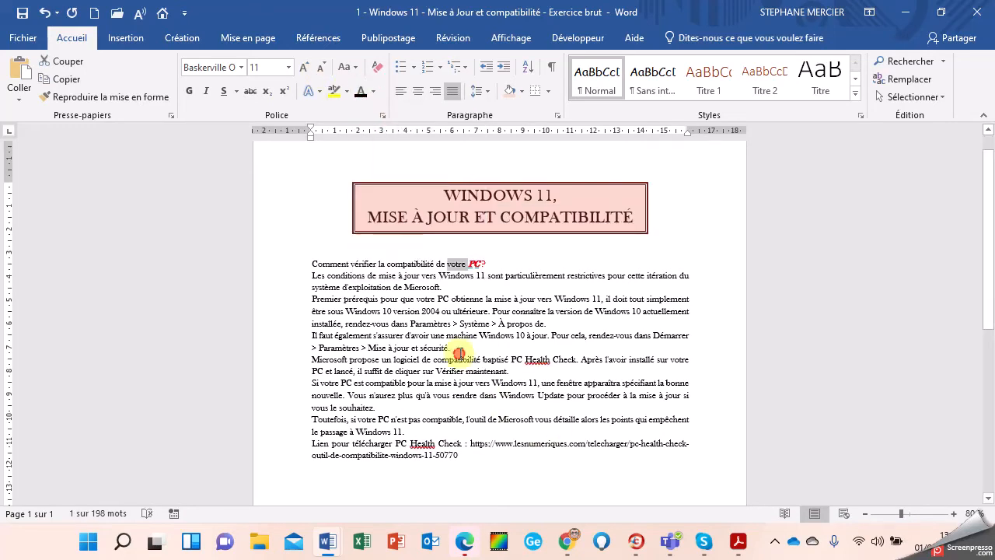
double_click(475, 264)
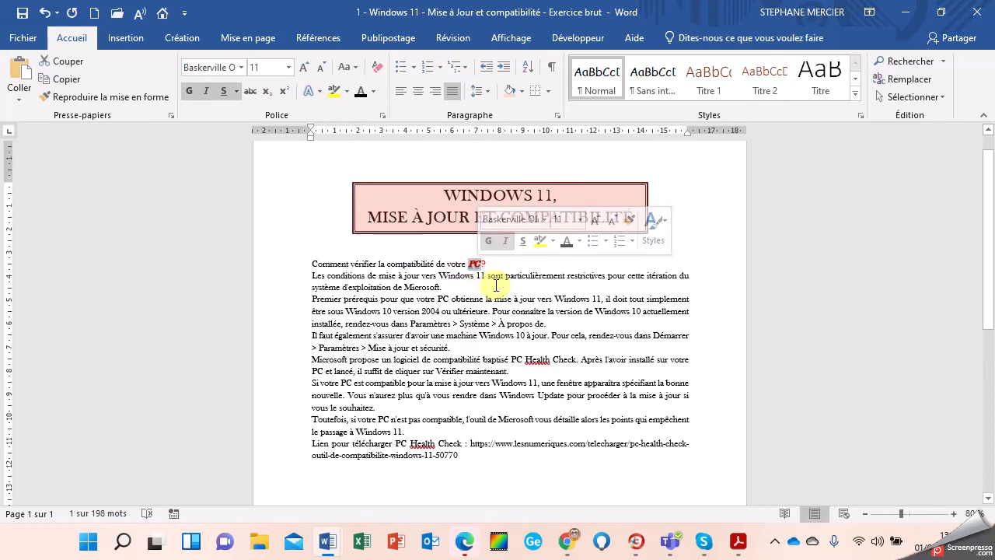
Step: Paint PC's red bold italic style onto 'système d'exploitation de Microsoft', 'Microsoft' and both Paramètres paths
click(118, 97)
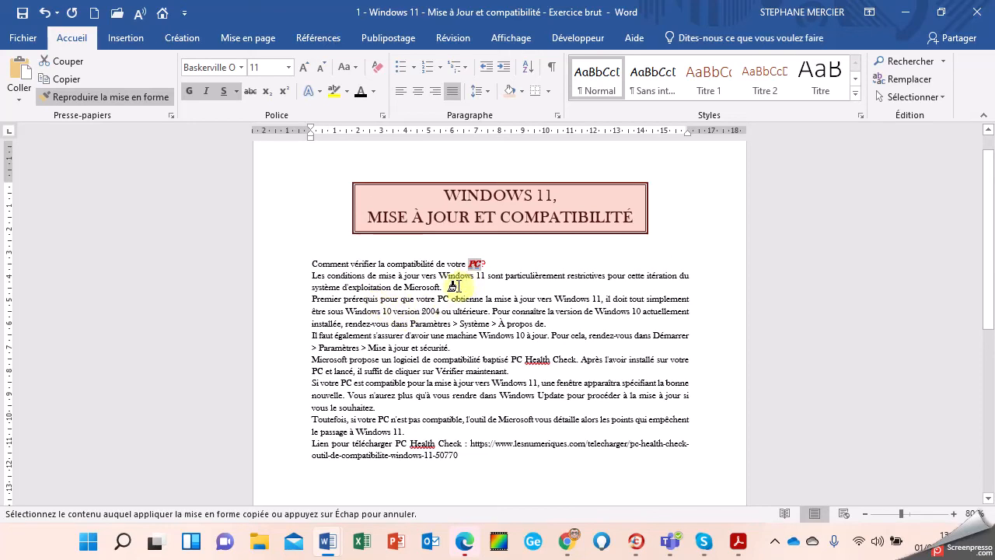
mouse_move(441, 287)
mouse_down()
mouse_move(306, 291)
mouse_move(314, 296)
mouse_up()
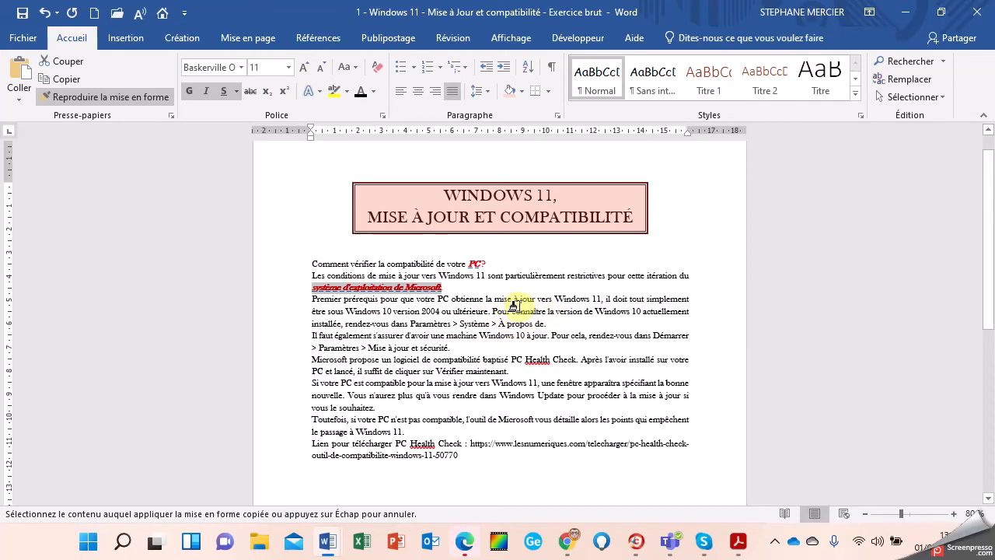
drag(413, 321, 547, 324)
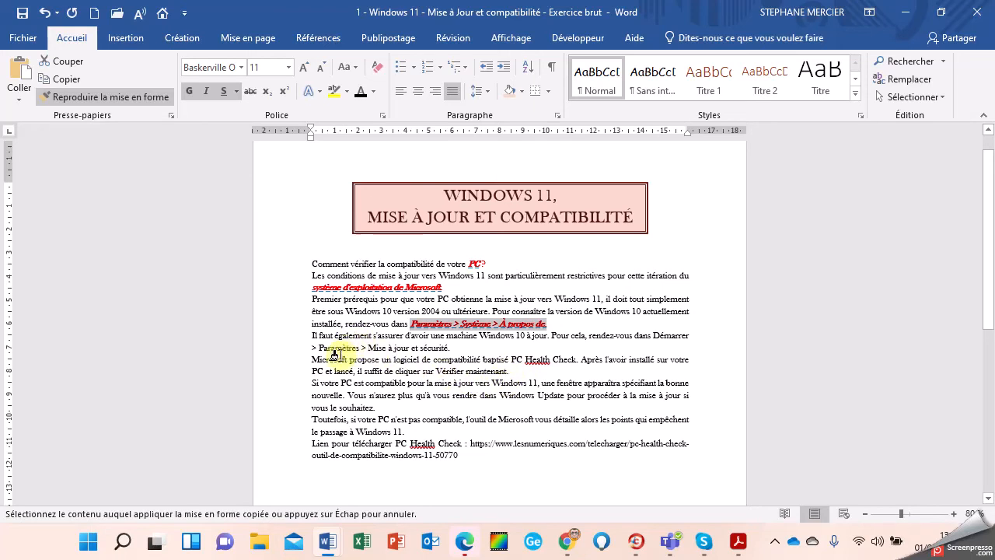
drag(312, 359, 349, 360)
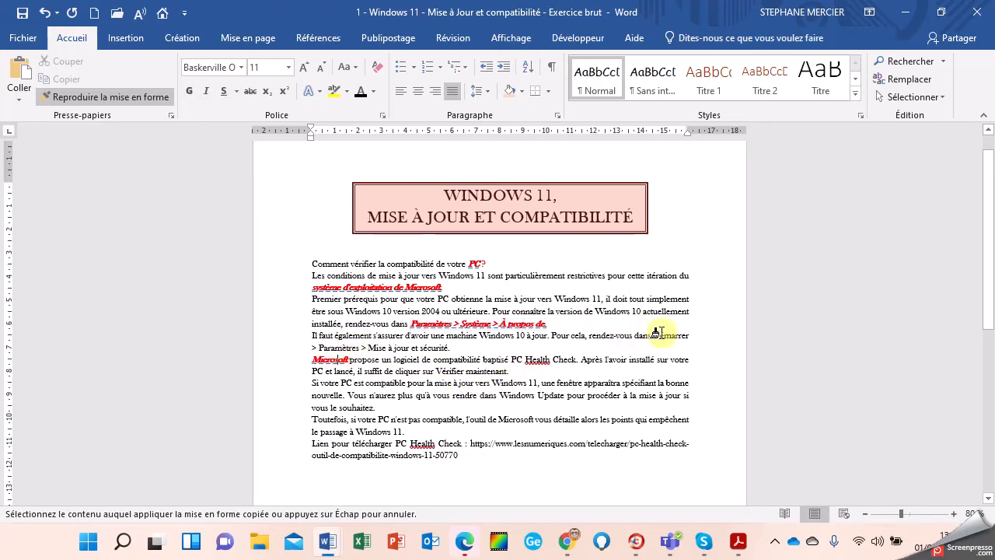
mouse_move(654, 335)
mouse_down()
mouse_move(657, 352)
mouse_move(449, 349)
mouse_up()
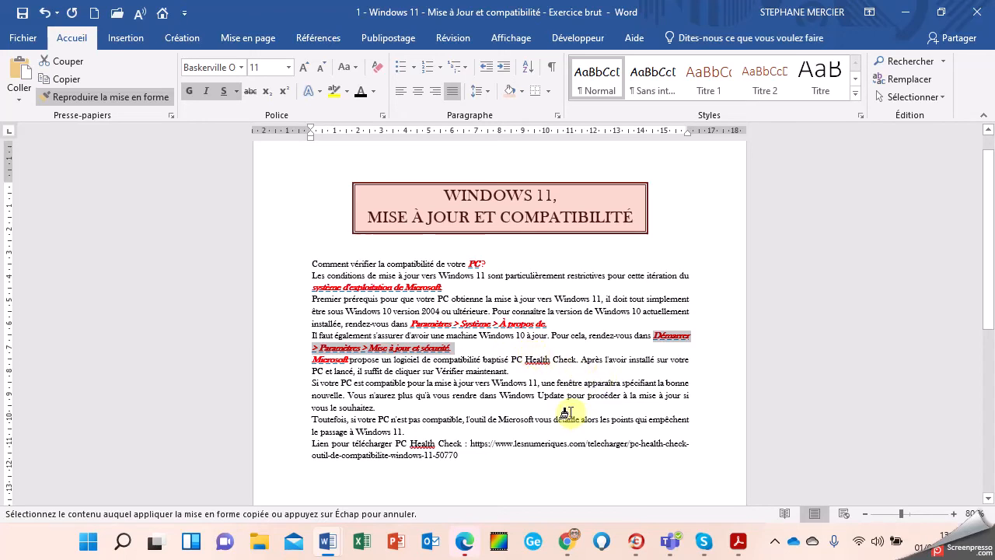
Step: Paint the same style onto 'PC Health Check' and the Toutefois sentence's 'PC' and 'Microsoft'
drag(511, 359, 578, 359)
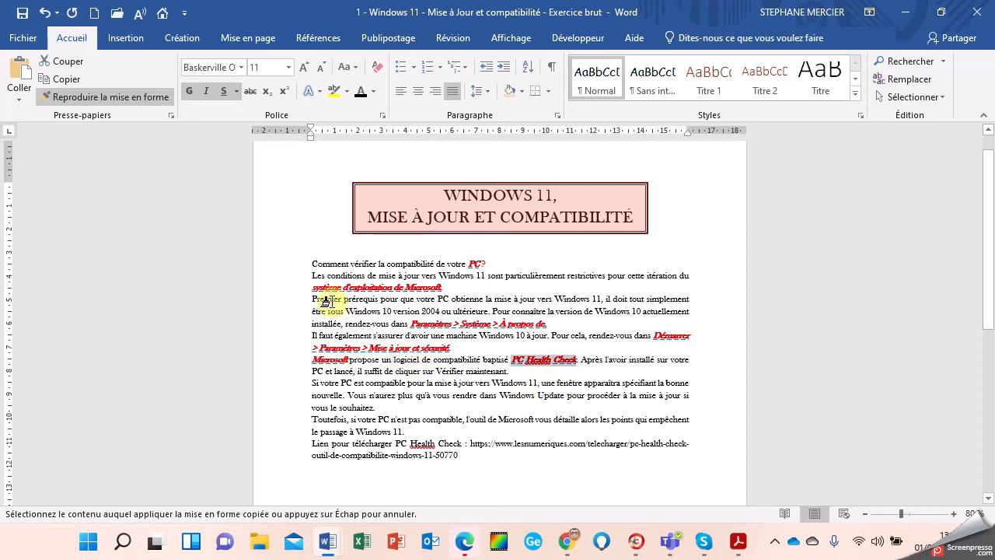
click(389, 420)
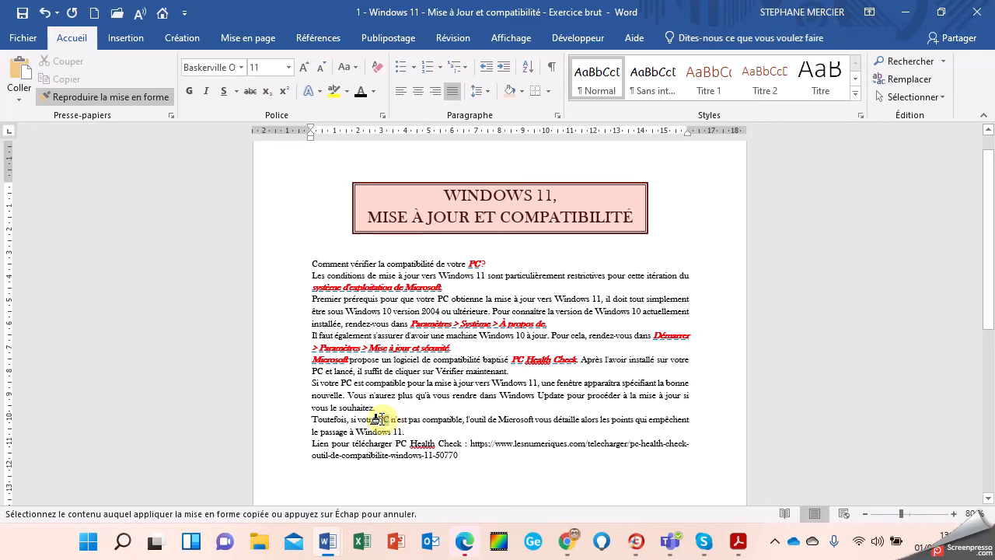
drag(382, 420, 381, 420)
click(520, 419)
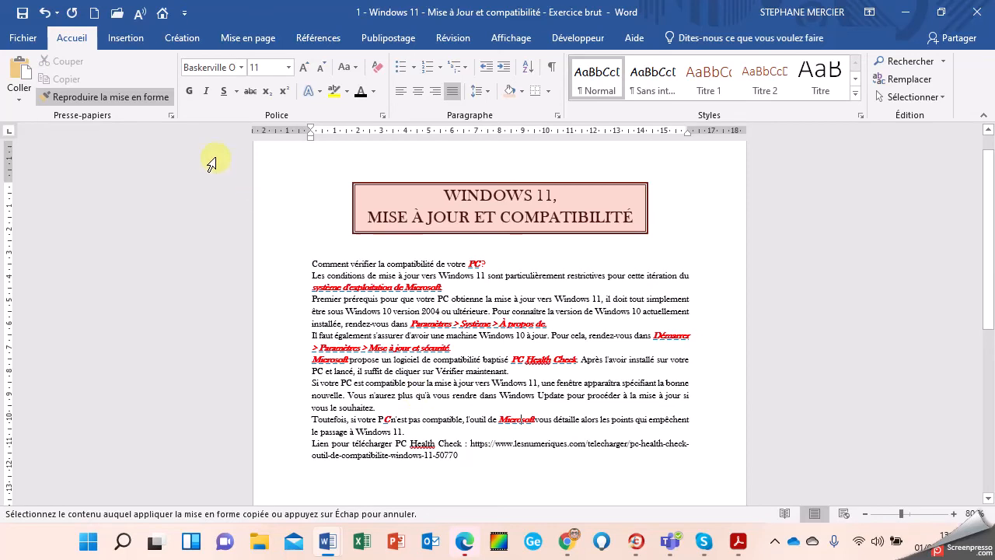
click(160, 106)
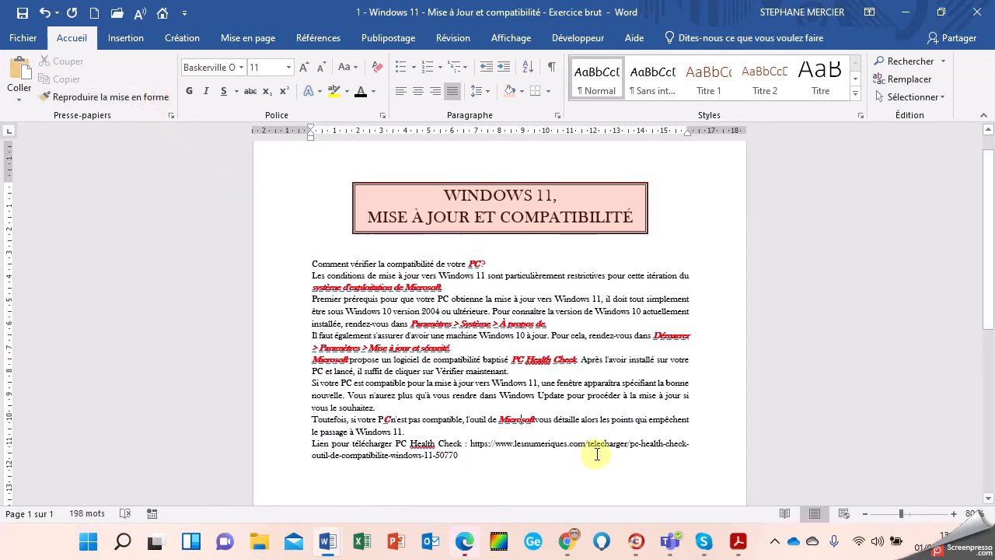
Step: Select 'PC Health Check' and remove its italic and bold
scroll(588, 452, down, 3)
scroll(587, 452, up, 1)
click(536, 314)
scroll(511, 350, down, 1)
scroll(438, 334, up, 1)
mouse_move(492, 328)
mouse_down()
mouse_move(538, 328)
mouse_move(556, 303)
mouse_move(577, 303)
mouse_up()
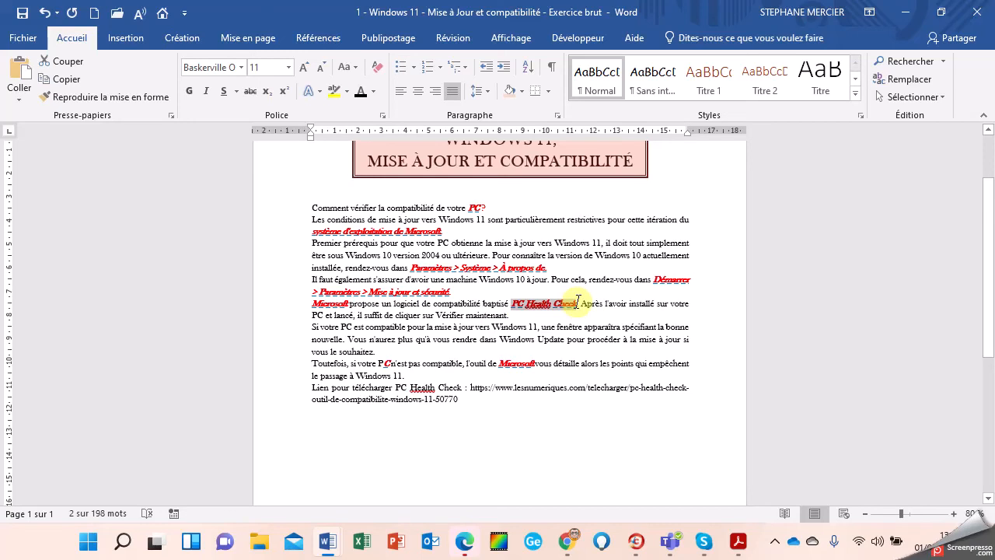
click(205, 92)
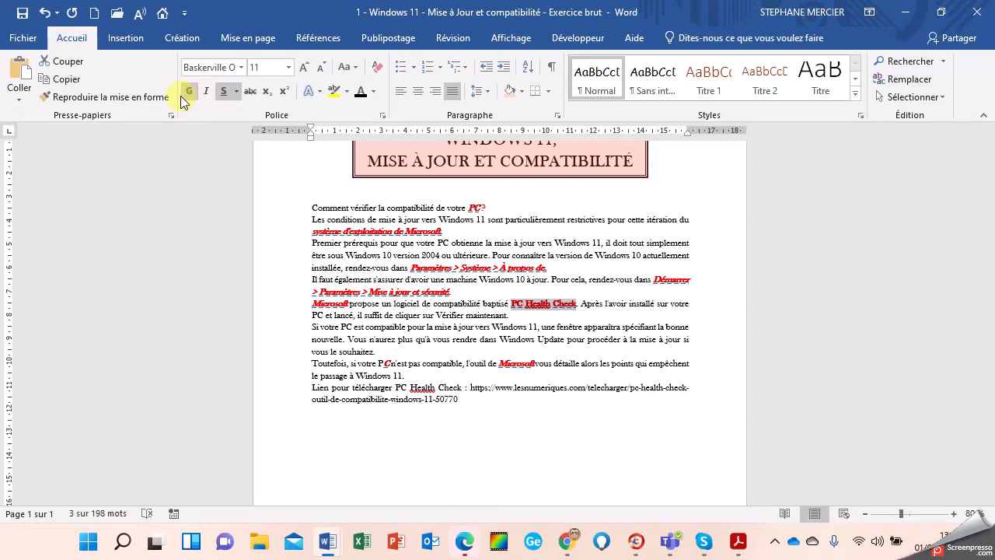
click(189, 95)
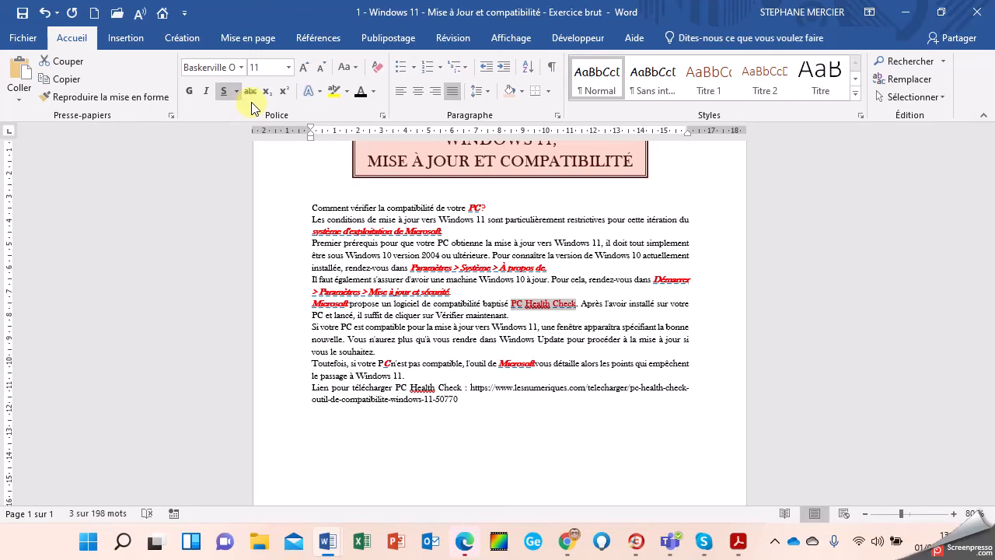
Step: Give 'PC Health Check' a violet underline and dark blue font colour
click(238, 92)
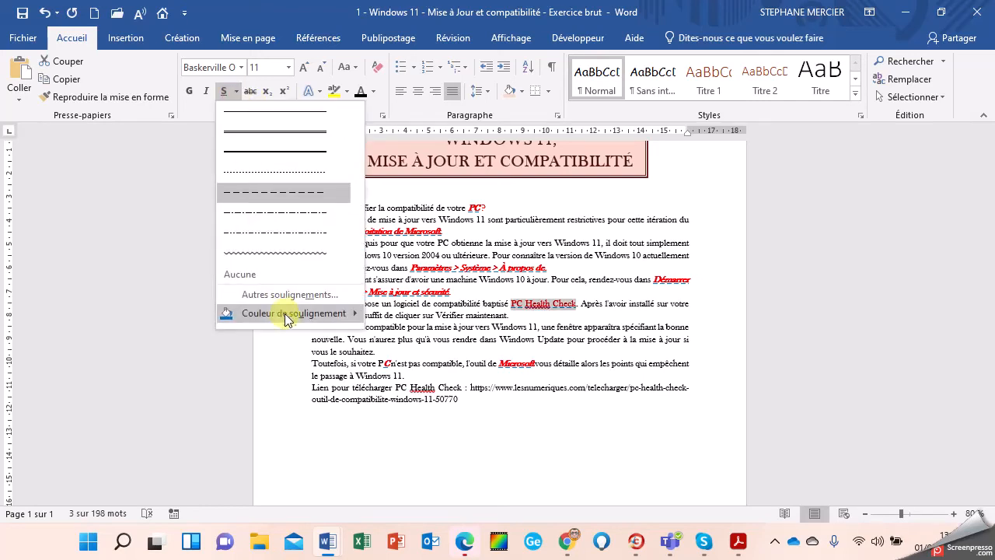
mouse_move(307, 323)
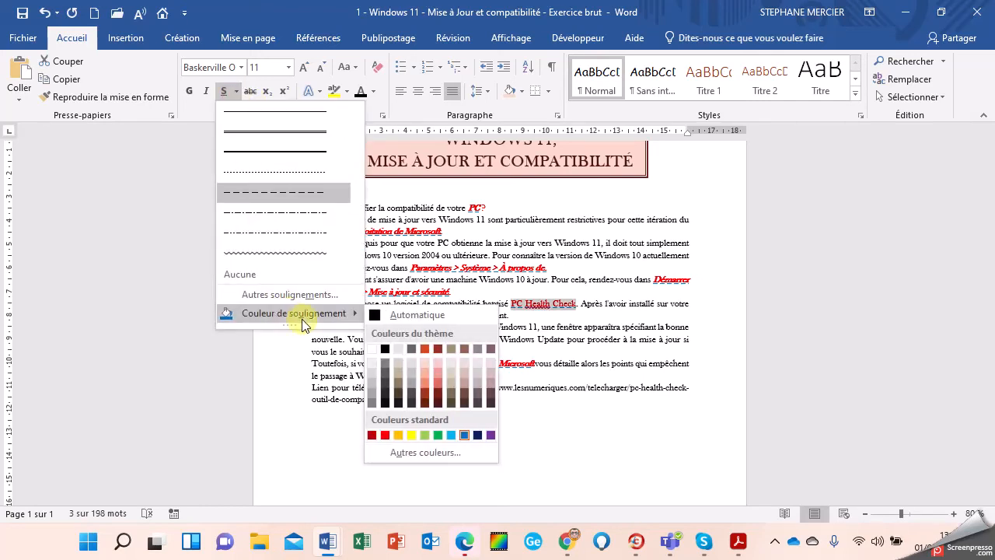
click(490, 436)
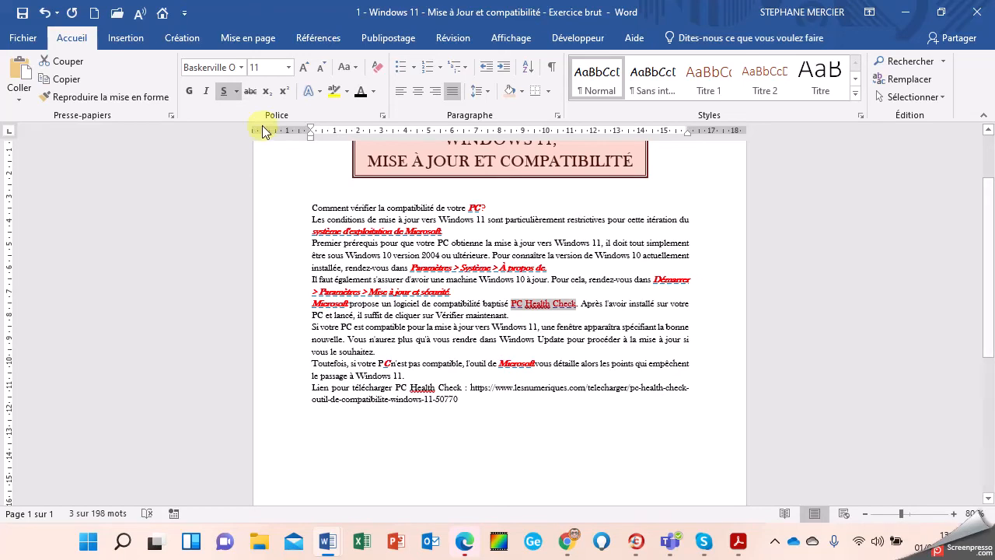
click(374, 91)
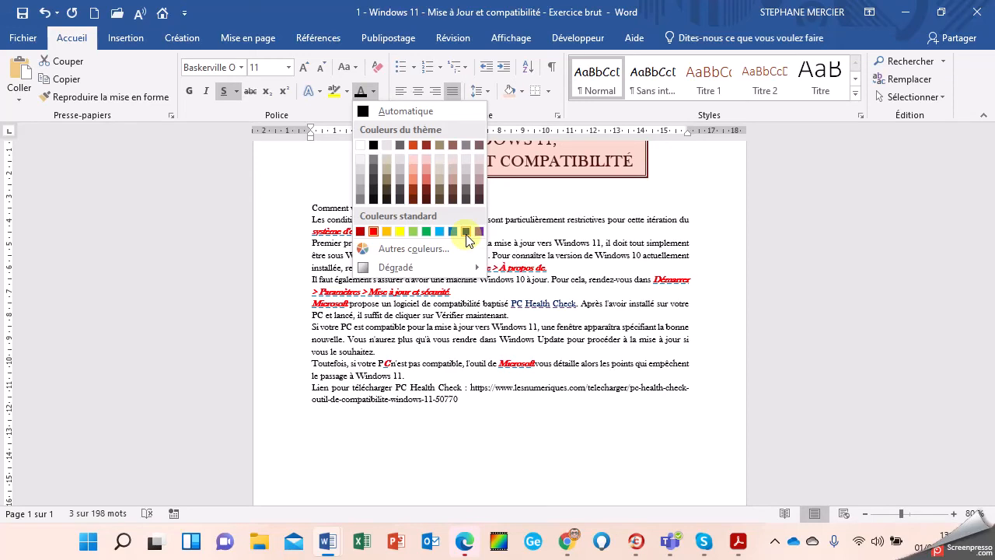
click(466, 232)
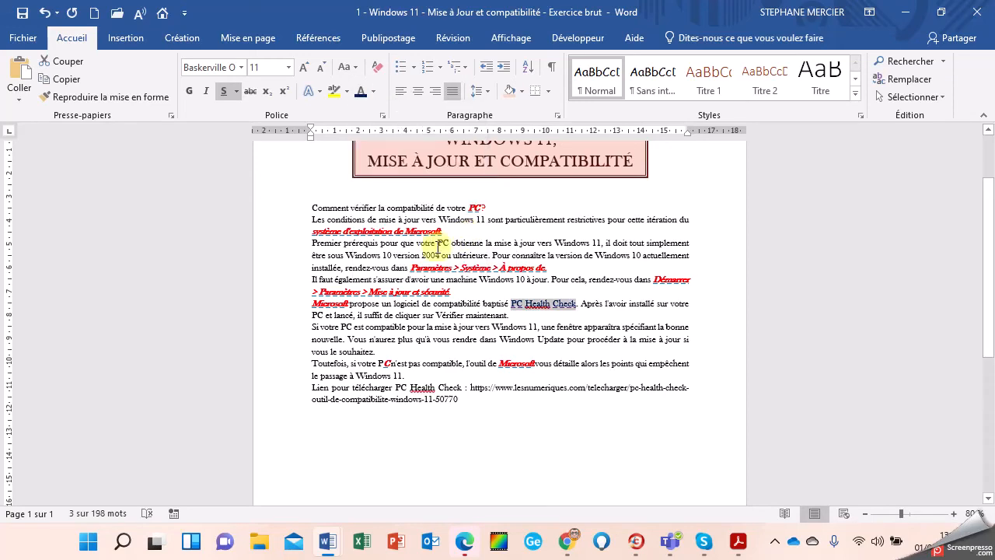
Step: Paint PC Health Check's blue underlined style onto the early Windows 11 and Windows 10 mentions
click(97, 101)
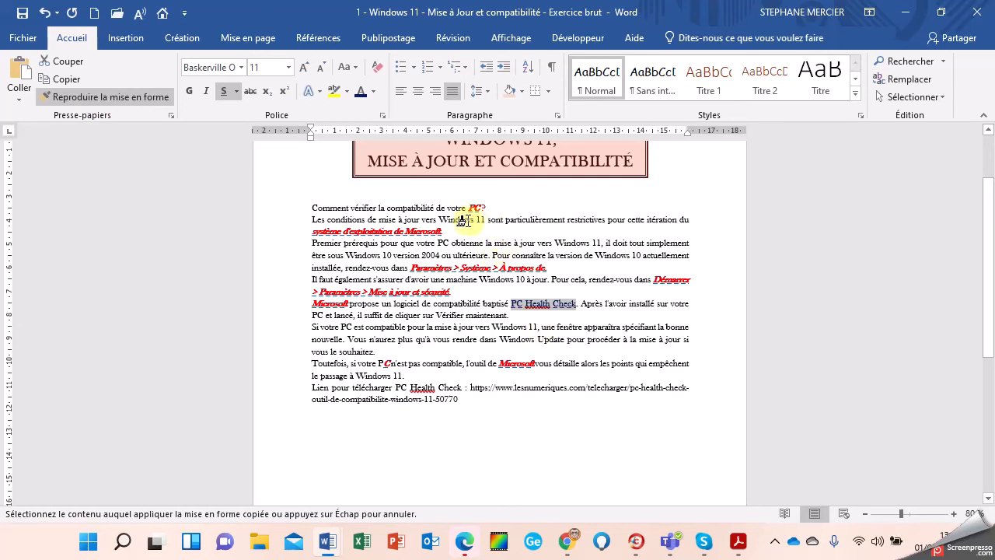
drag(440, 219, 483, 221)
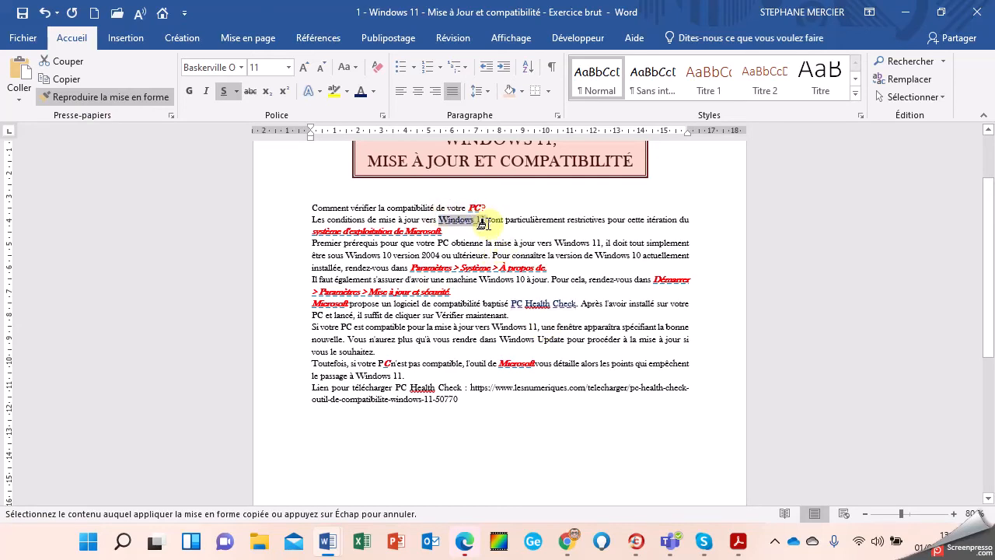
drag(555, 243, 601, 242)
click(556, 239)
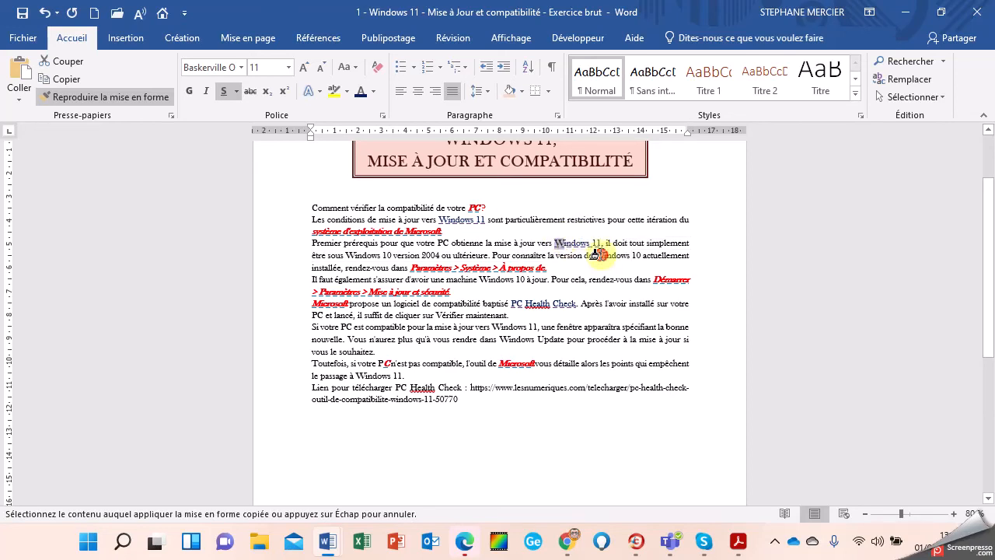
drag(595, 255, 640, 257)
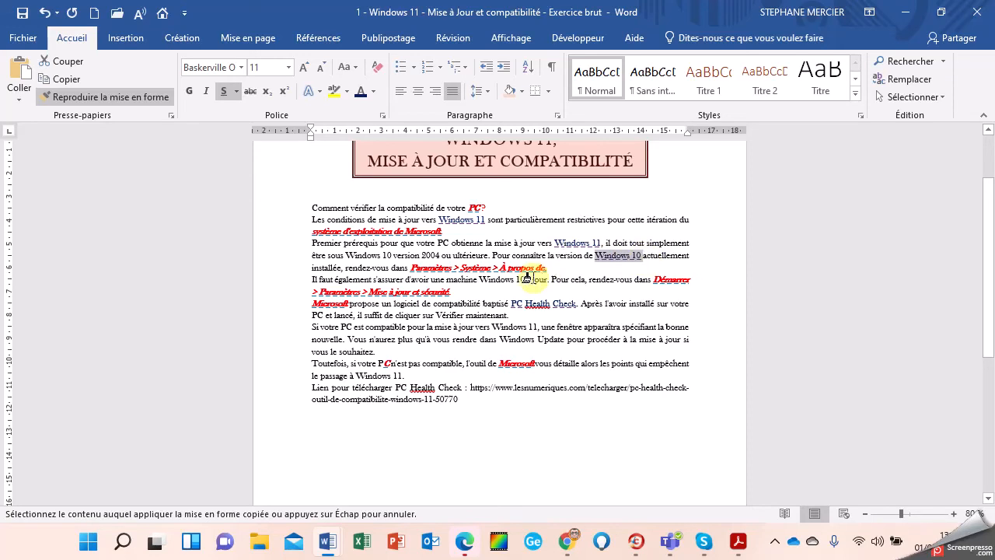
drag(489, 279, 526, 280)
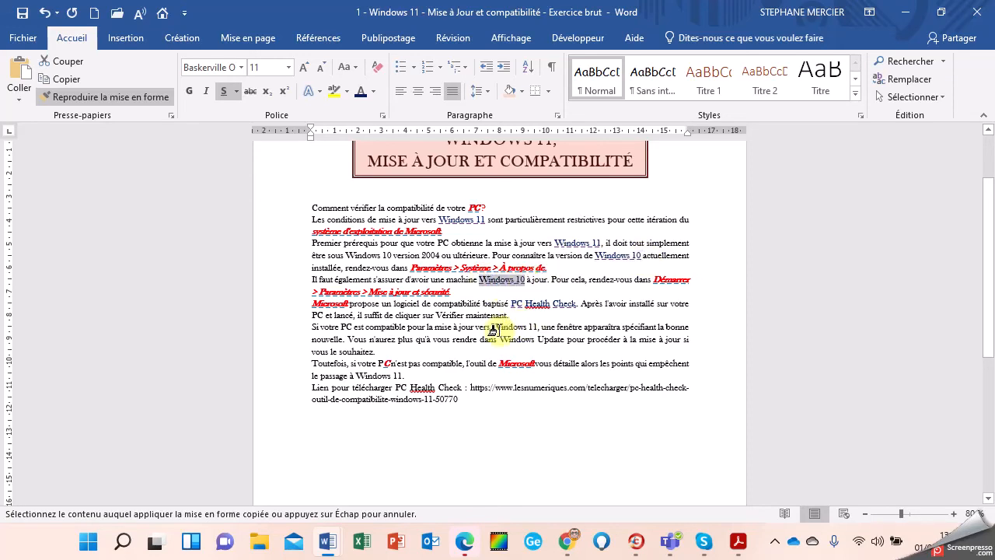
Step: Paint that style onto Windows 11, Windows Update, the Toutefois 'PC' and the closing 'Windows 11'
mouse_move(494, 325)
mouse_down()
mouse_move(536, 328)
mouse_move(507, 339)
mouse_move(566, 340)
mouse_up()
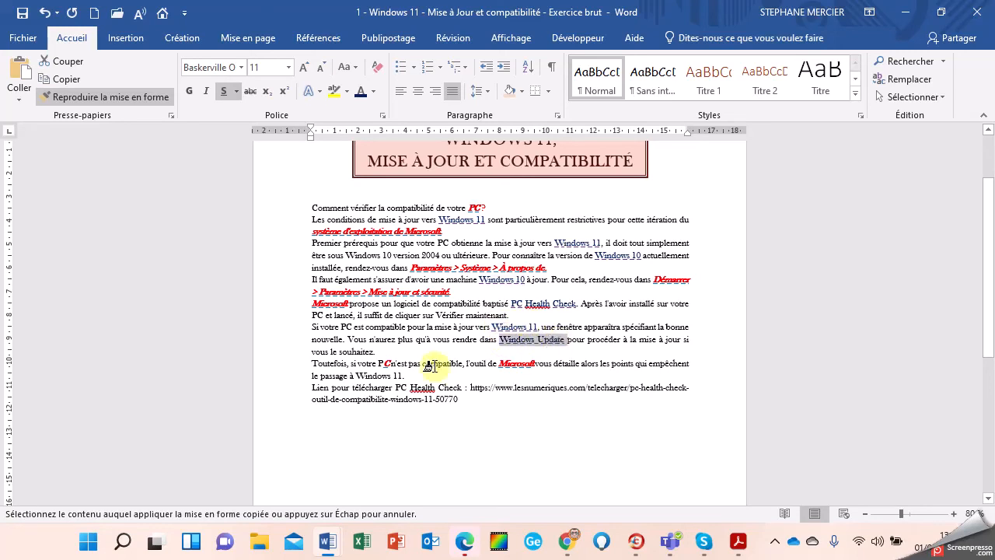
double_click(384, 363)
click(384, 366)
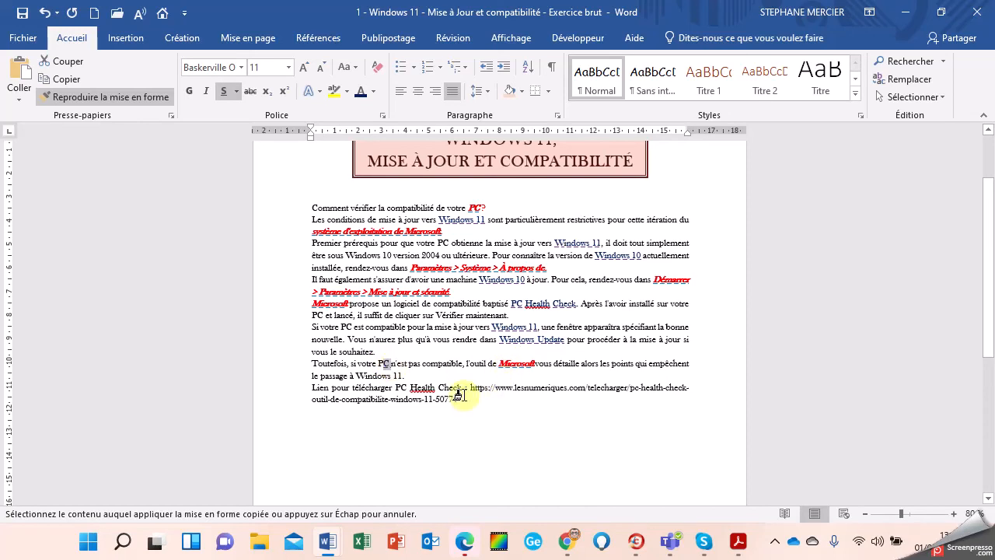
drag(357, 375, 403, 376)
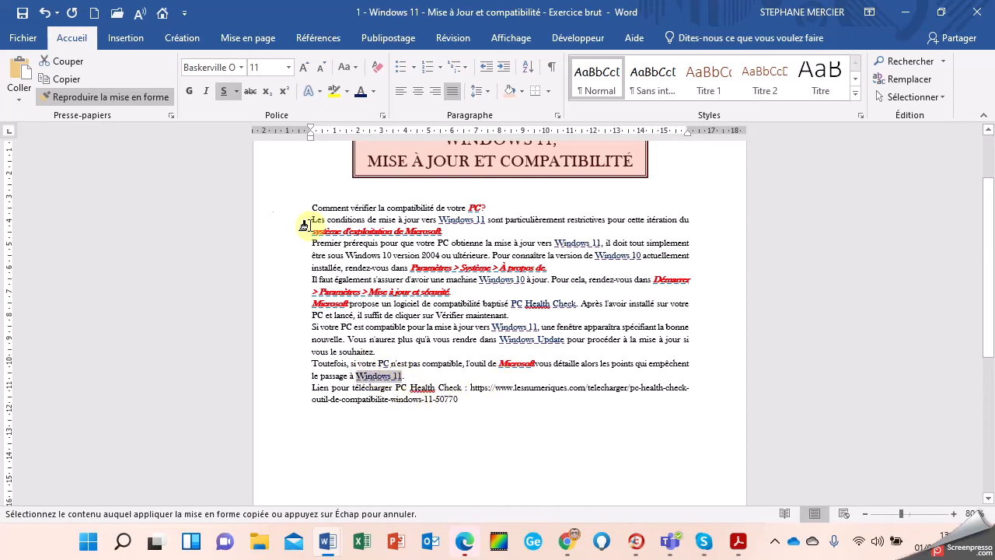
click(142, 95)
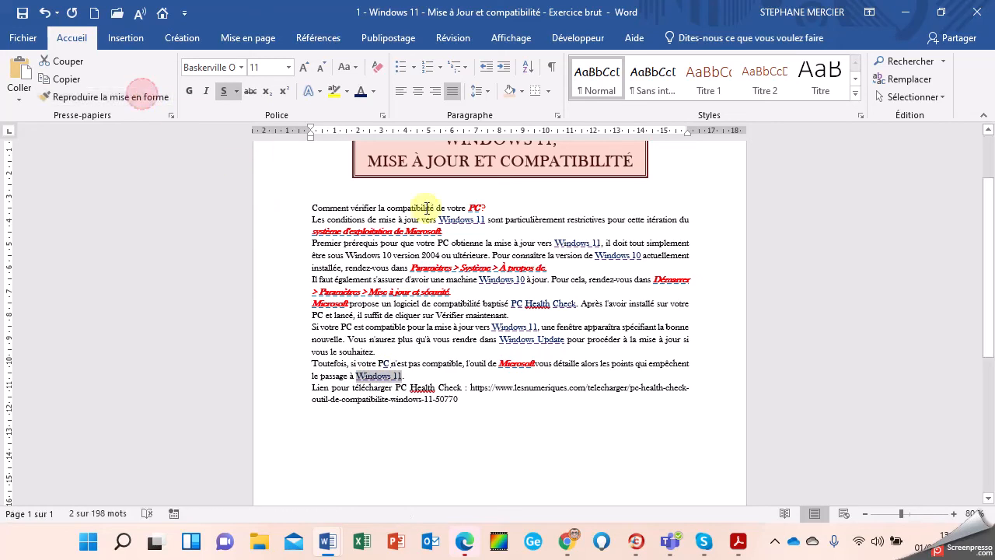
Step: Copy the red bold italic formatting of 'PC?' onto 'PC' in the Toutefois sentence
click(475, 207)
click(152, 96)
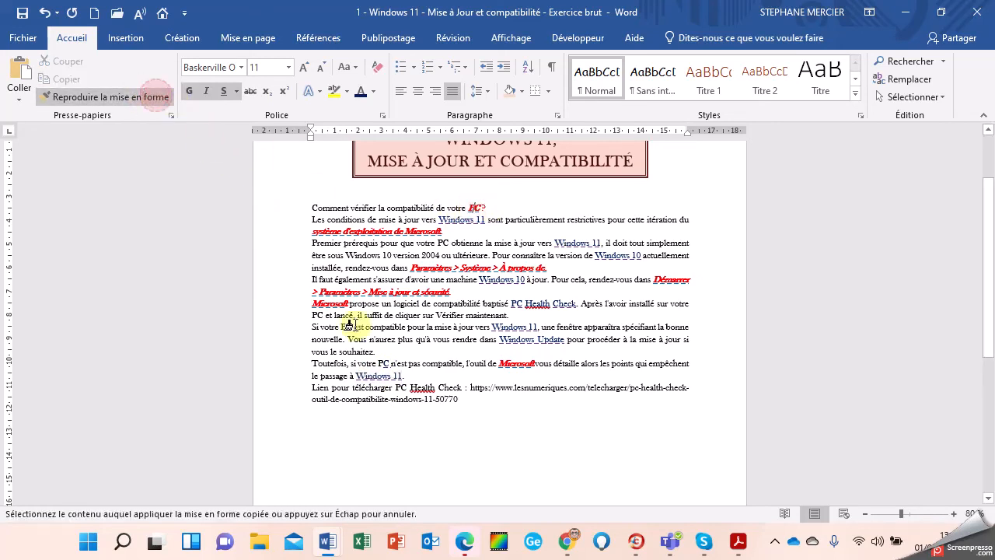
click(383, 363)
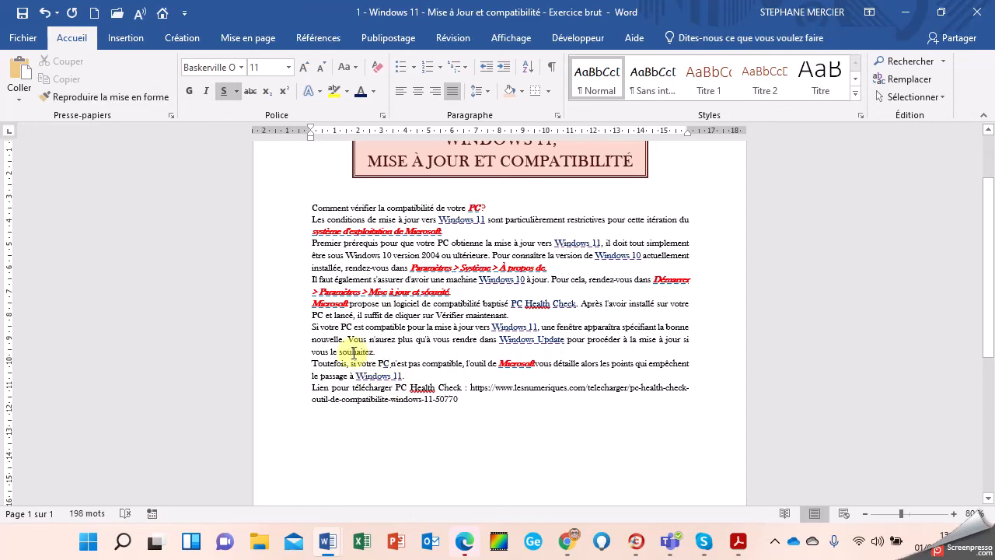
click(476, 207)
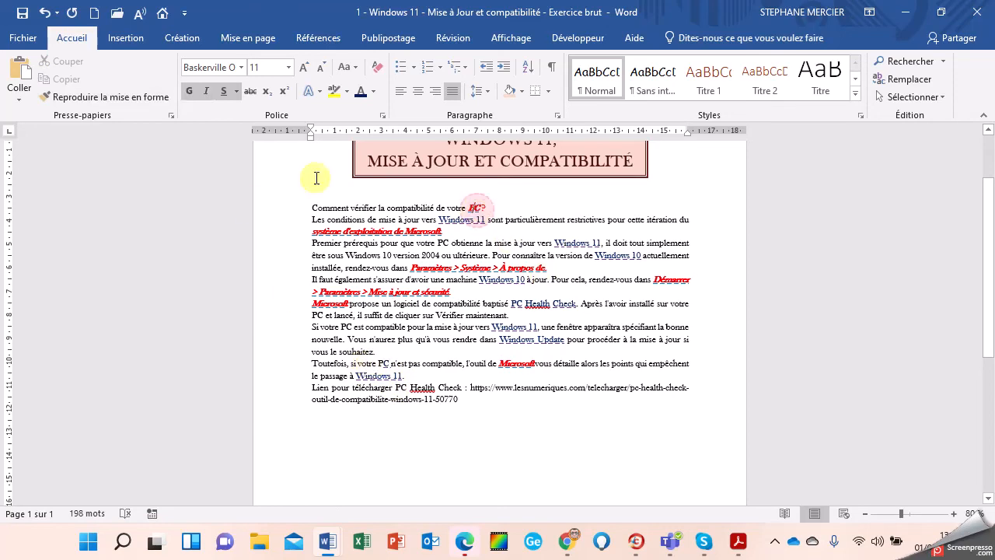
click(126, 100)
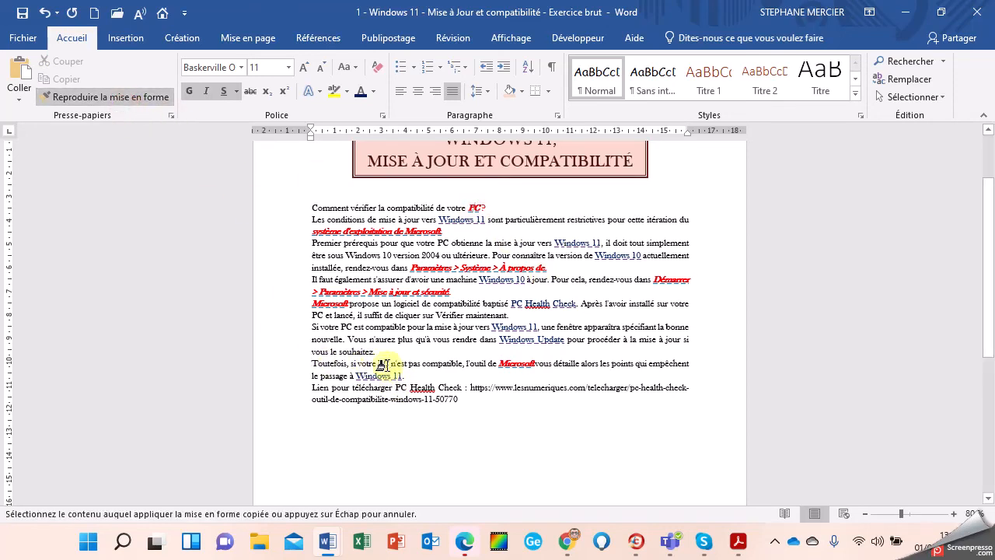
mouse_move(392, 363)
mouse_down()
mouse_move(376, 359)
mouse_move(387, 366)
mouse_up()
click(165, 105)
Step: Return 'n'est' to plain body-text formatting
click(413, 339)
click(123, 98)
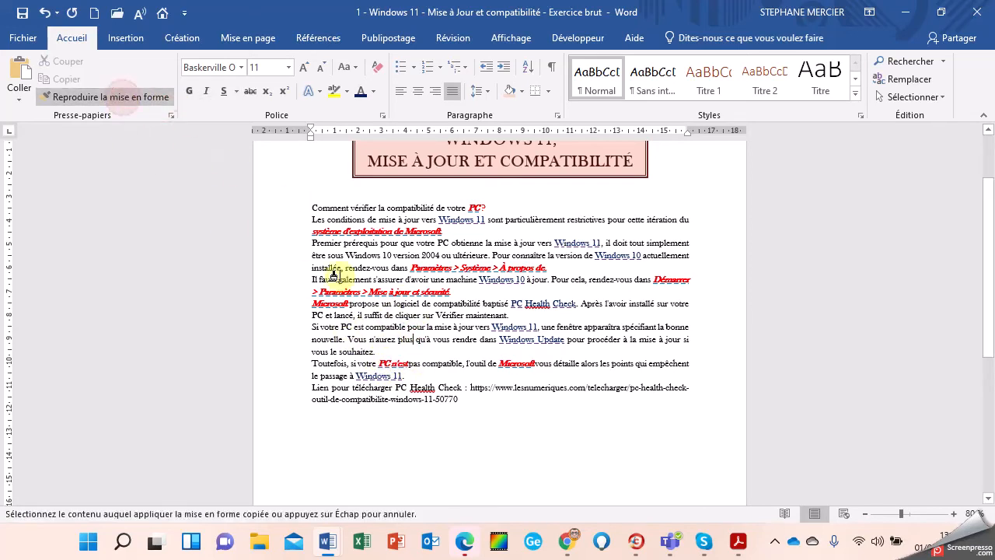
click(395, 364)
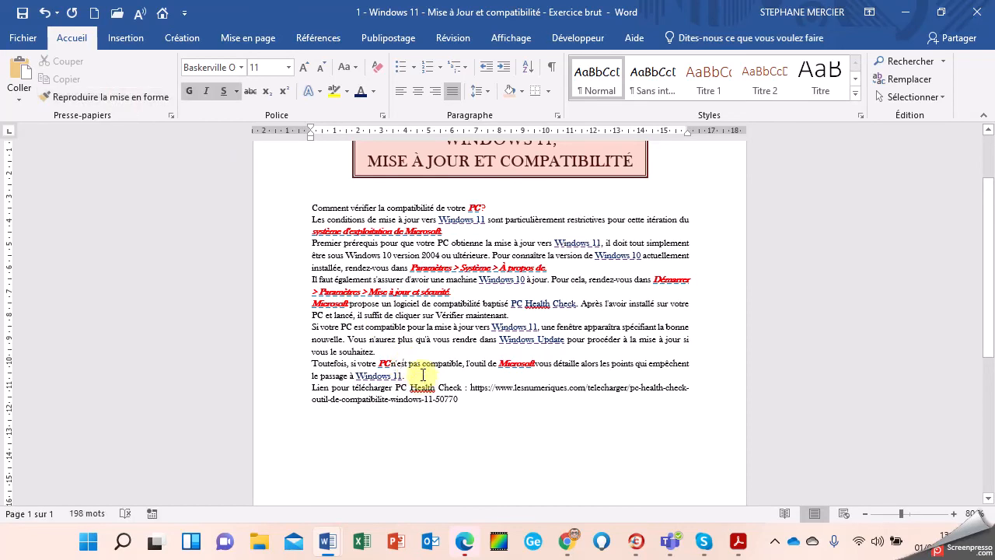
click(410, 376)
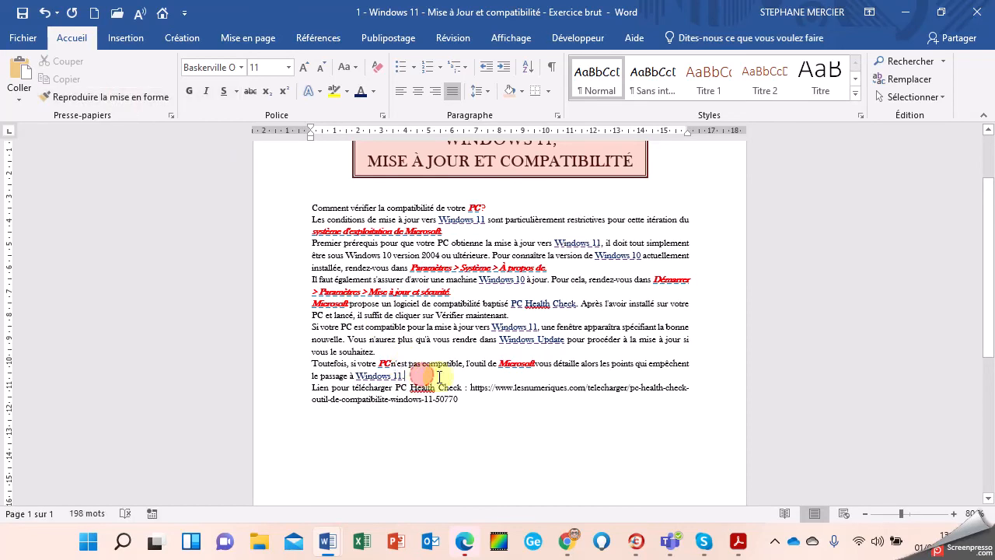
Step: Apply PC Health Check's dark blue underlined style to 'PC Health Check :' on the download line
click(395, 388)
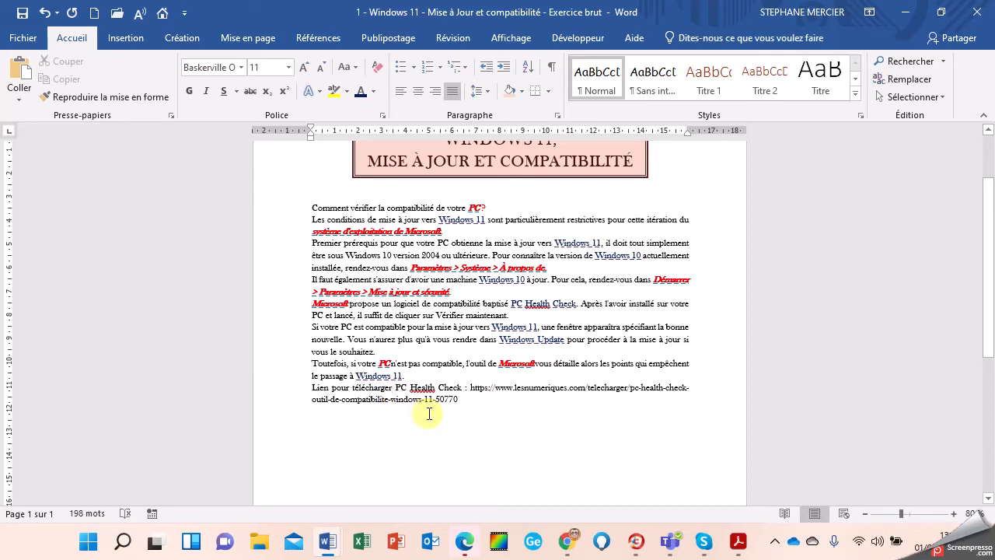
click(529, 304)
click(102, 96)
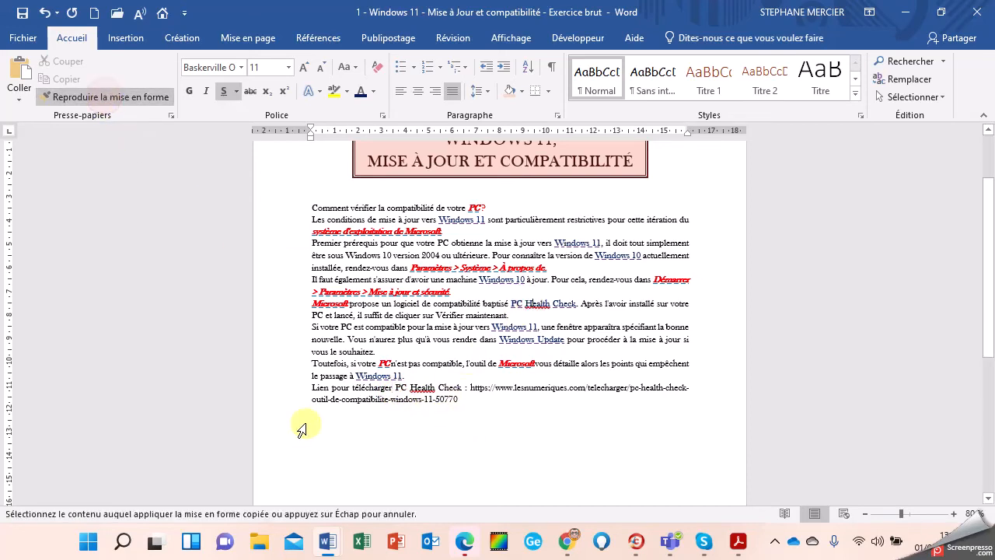
drag(398, 389, 469, 388)
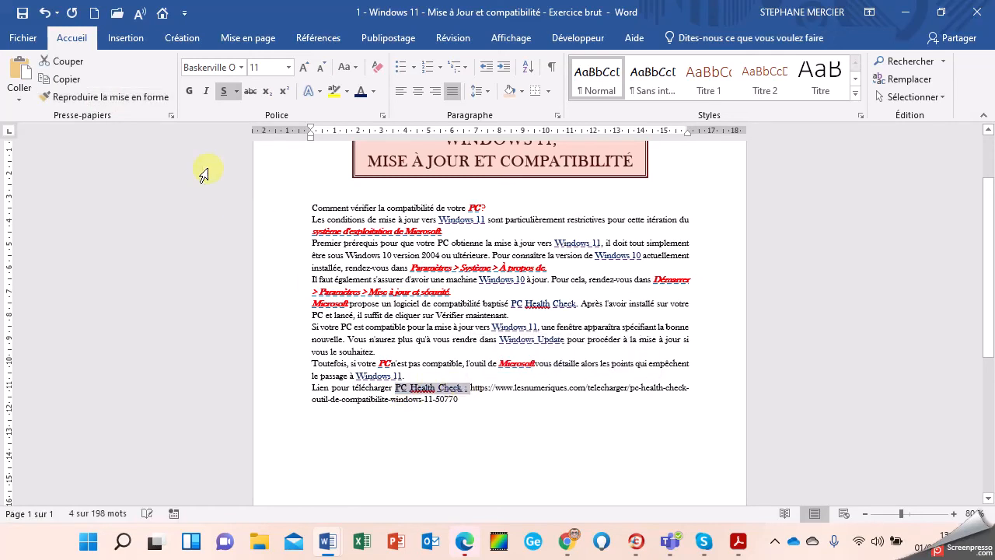
click(138, 96)
click(132, 102)
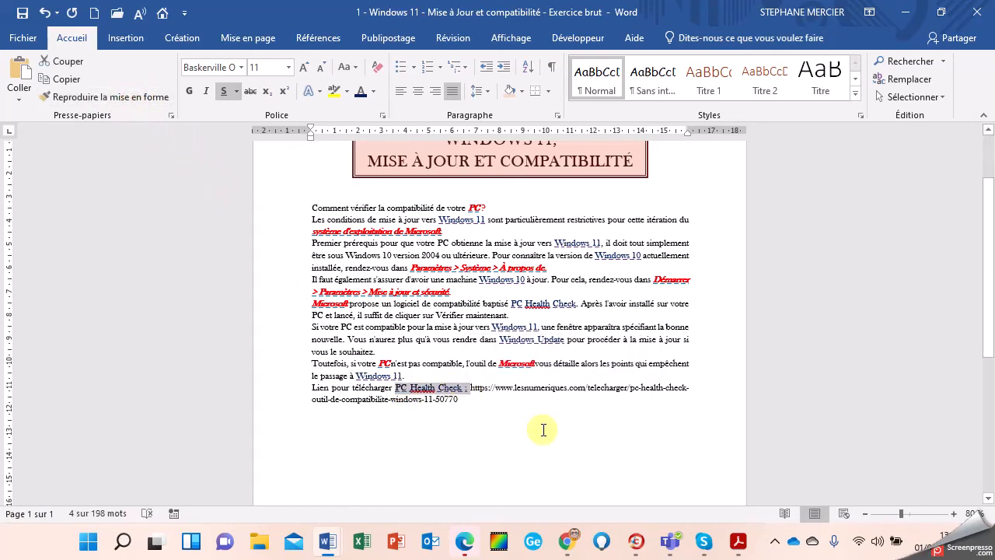
Step: Move the download URL onto its own line as a hyperlink, with an empty line below
click(475, 395)
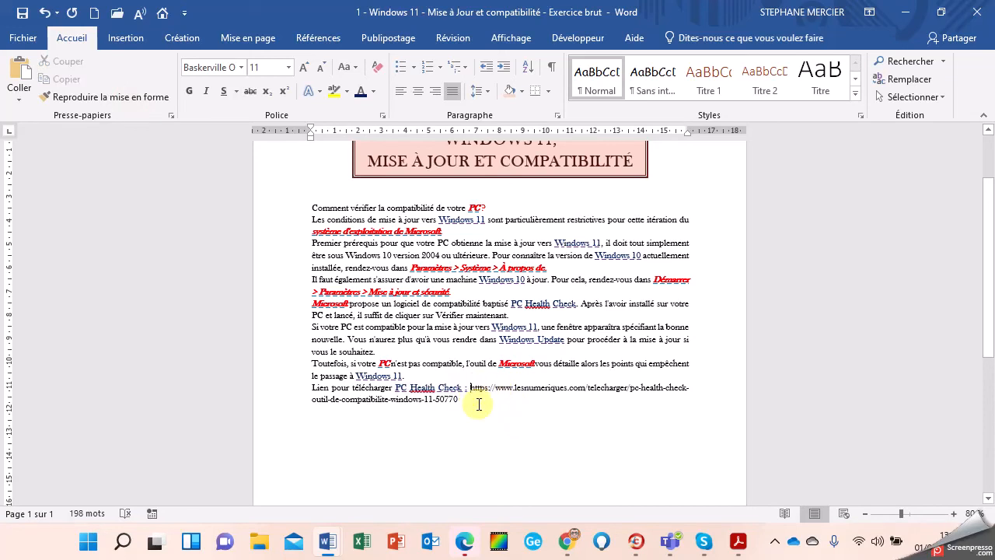
key(Return)
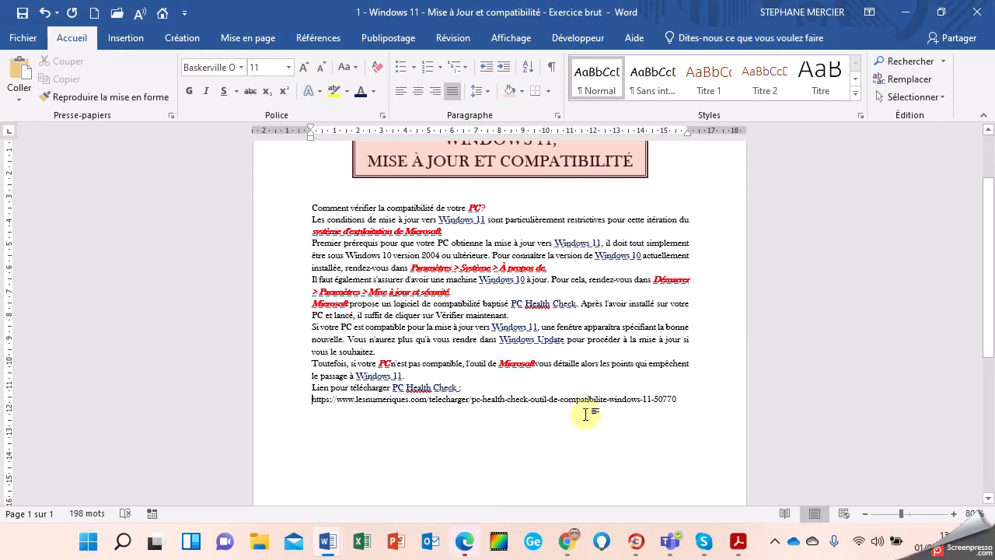
click(676, 400)
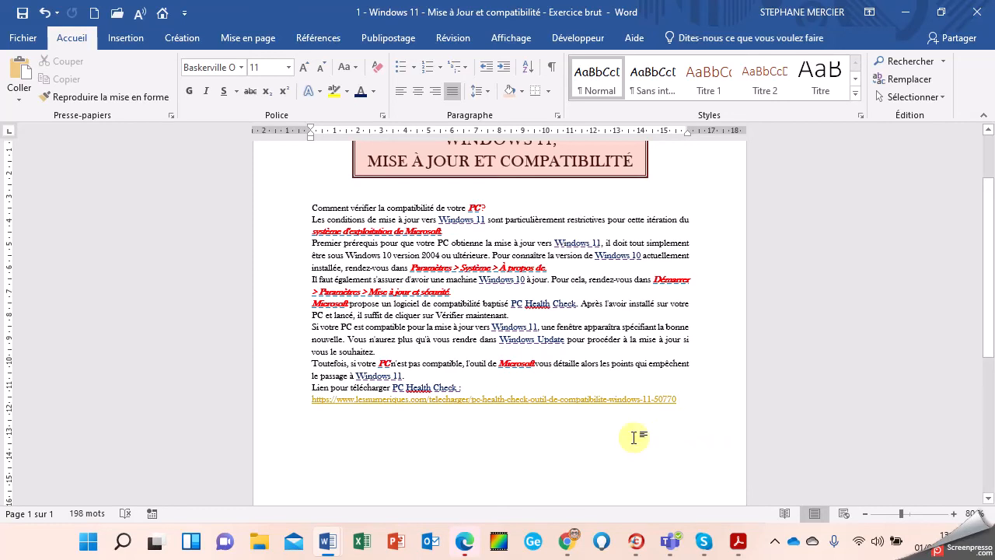
scroll(616, 413, down, 1)
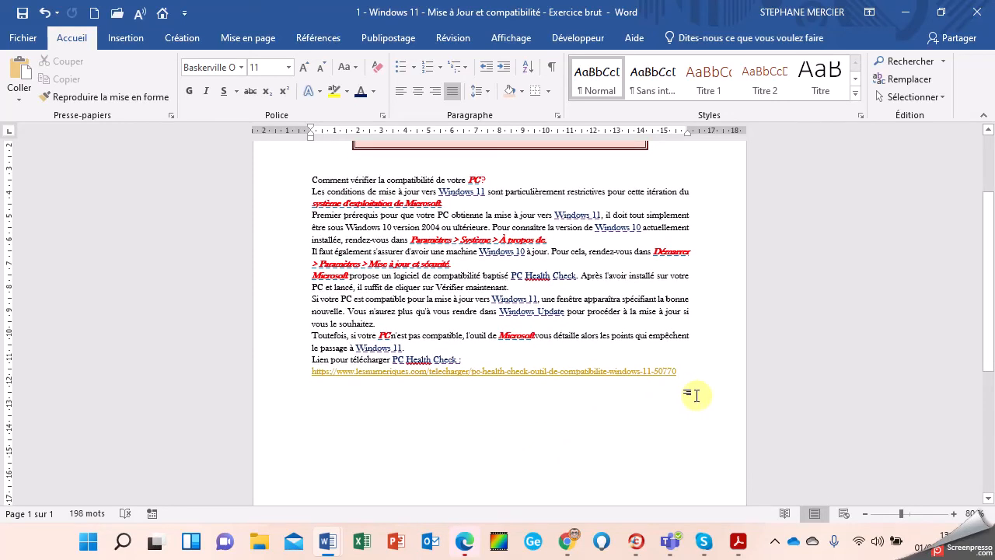
key(Return)
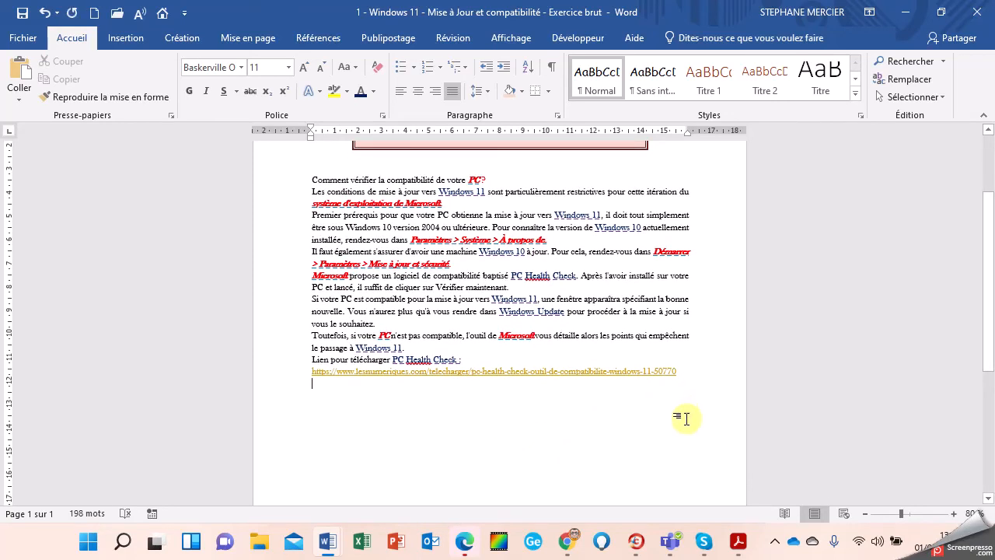
Step: Insert the Windows 11 picture file from Insertion > Images below the download link
click(119, 48)
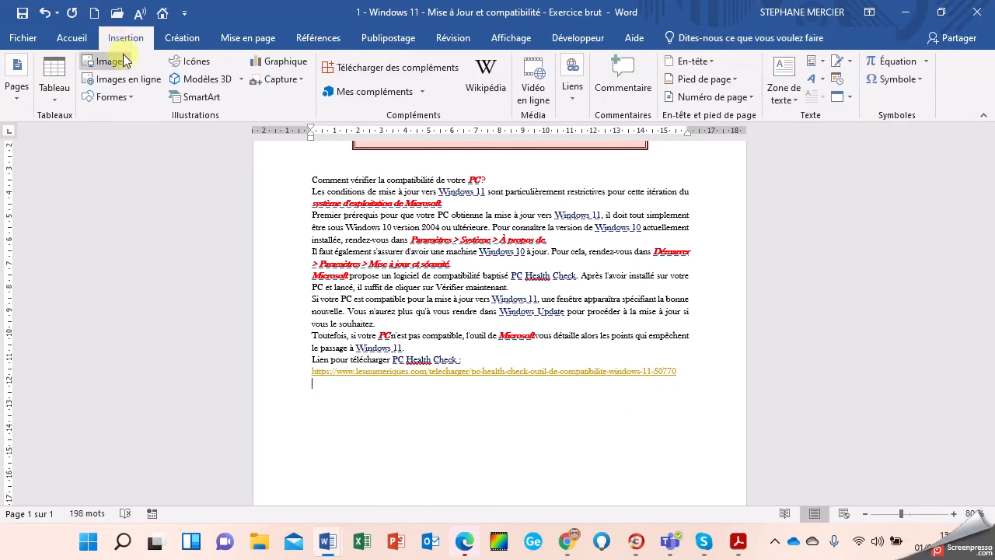
click(121, 67)
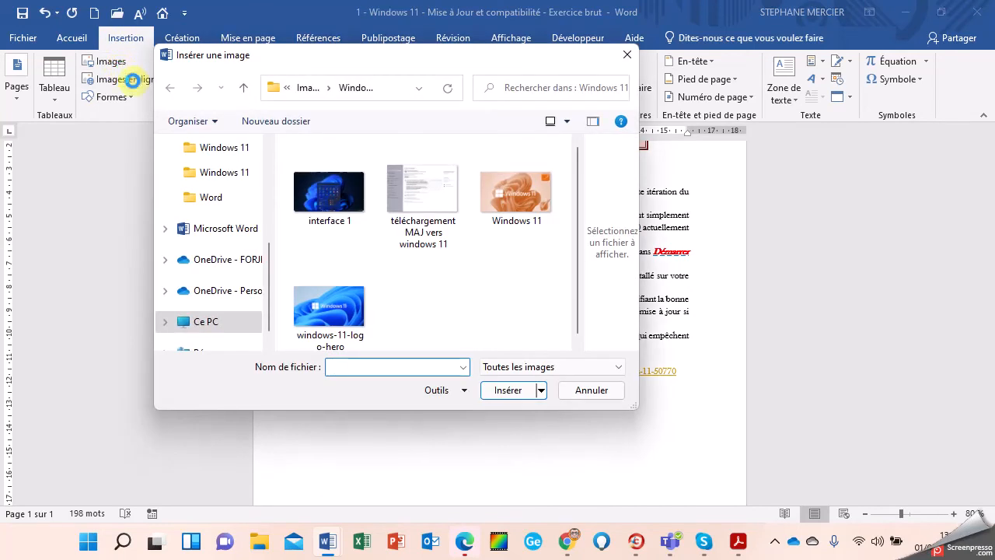
click(526, 199)
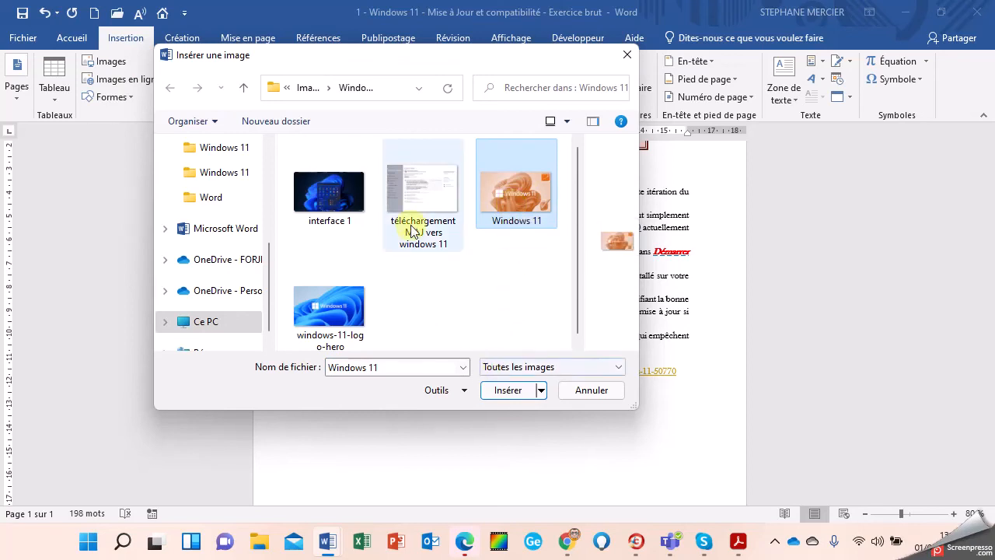
click(512, 393)
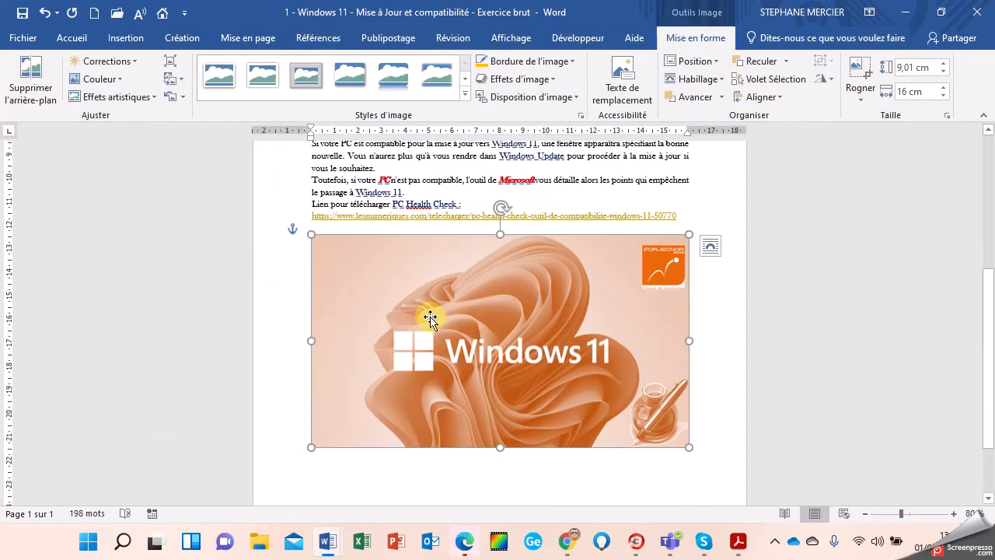
Step: Reduce the Windows 11 picture's height to 8 cm, making it 14,21 cm wide
click(943, 71)
click(943, 71)
click(943, 71)
click(943, 71)
click(943, 72)
click(703, 300)
click(535, 308)
Step: Apply a framed picture style with an orange border to the picture
click(464, 96)
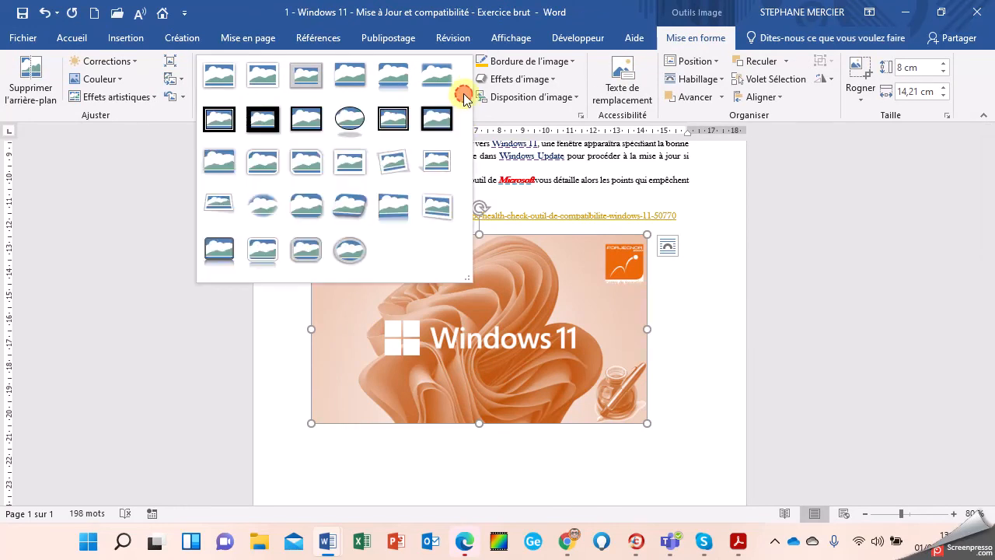
click(310, 118)
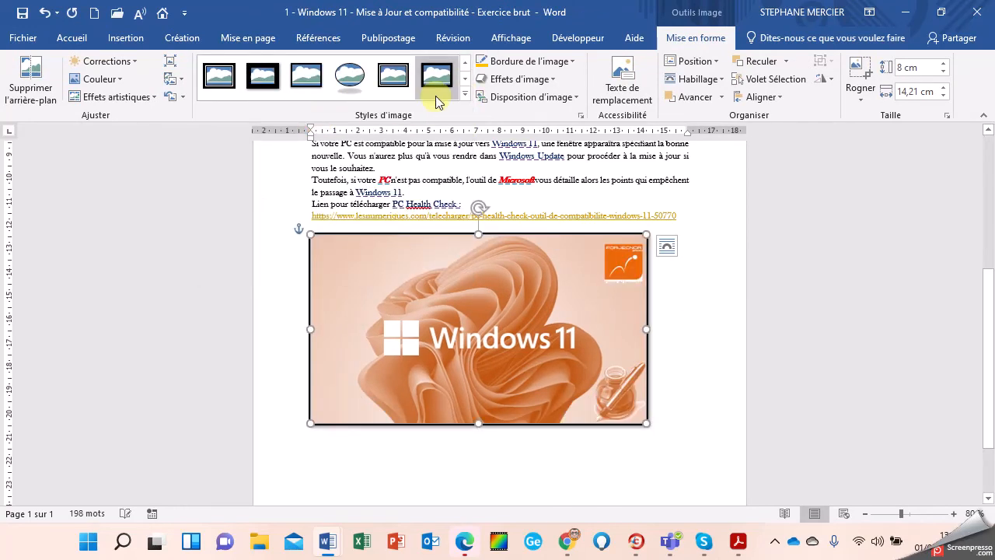
click(480, 69)
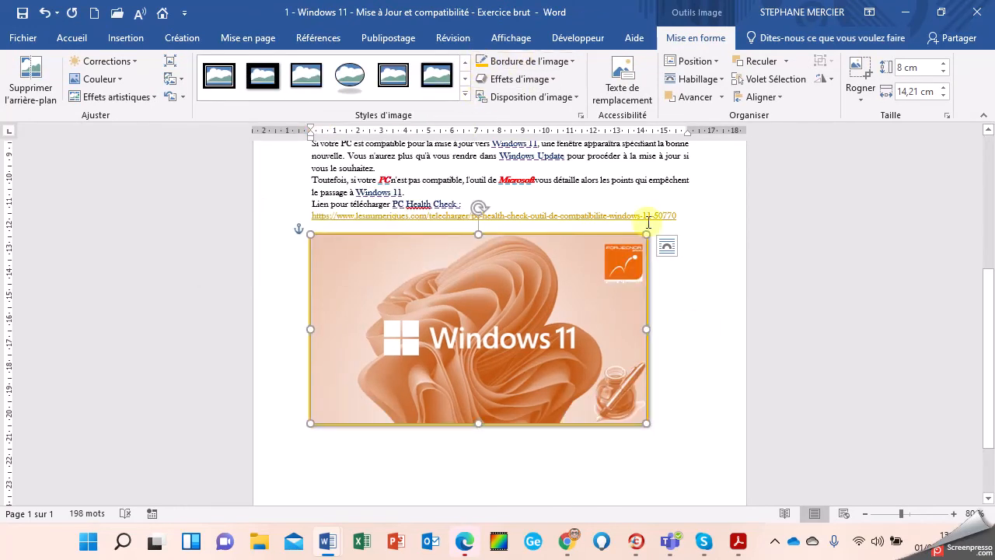
click(712, 361)
scroll(713, 361, up, 5)
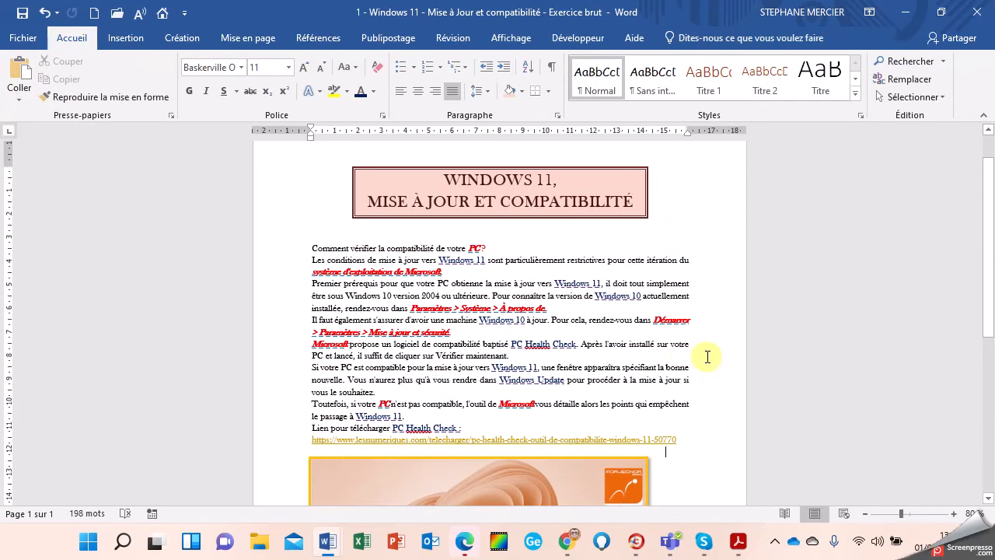
drag(267, 244, 284, 444)
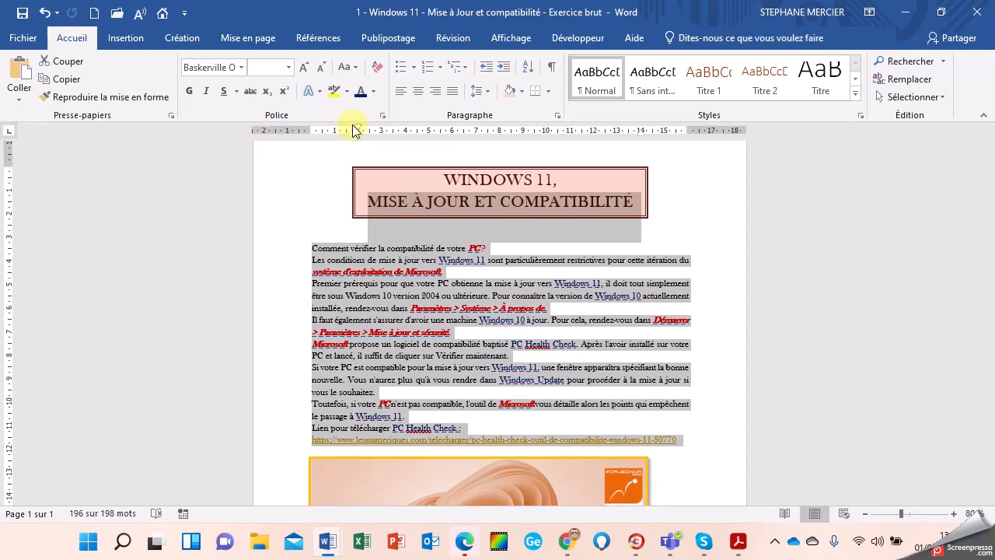
Step: Adjust the left and first-line indents of the article paragraphs on the ruler
drag(358, 136, 313, 140)
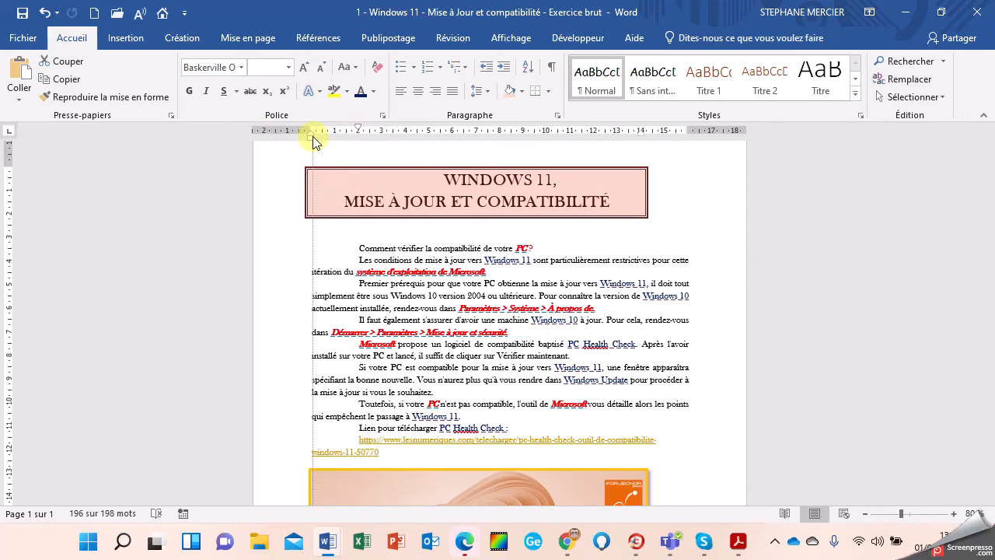
mouse_move(360, 131)
mouse_down()
mouse_move(346, 131)
mouse_move(355, 130)
mouse_up()
click(339, 188)
click(376, 260)
drag(280, 249, 306, 452)
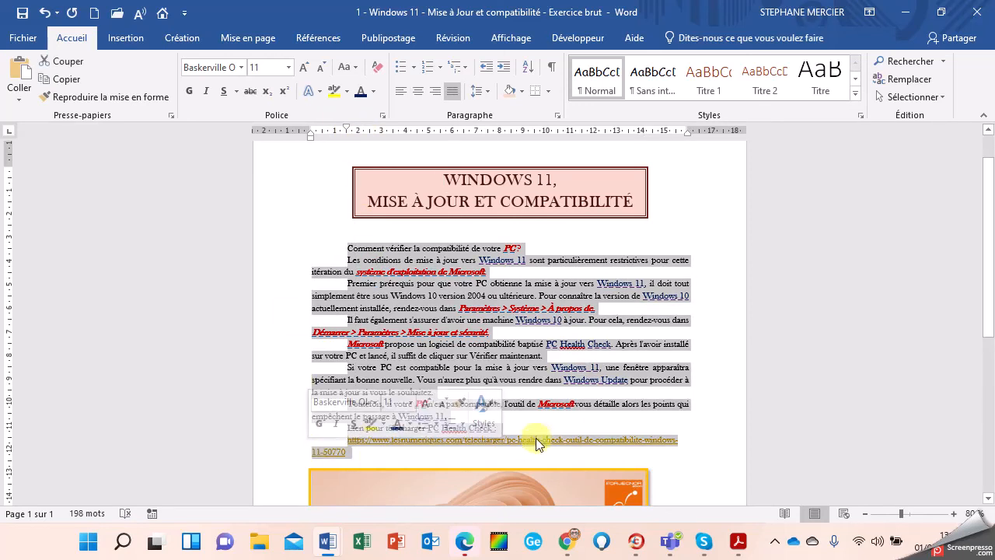
click(520, 443)
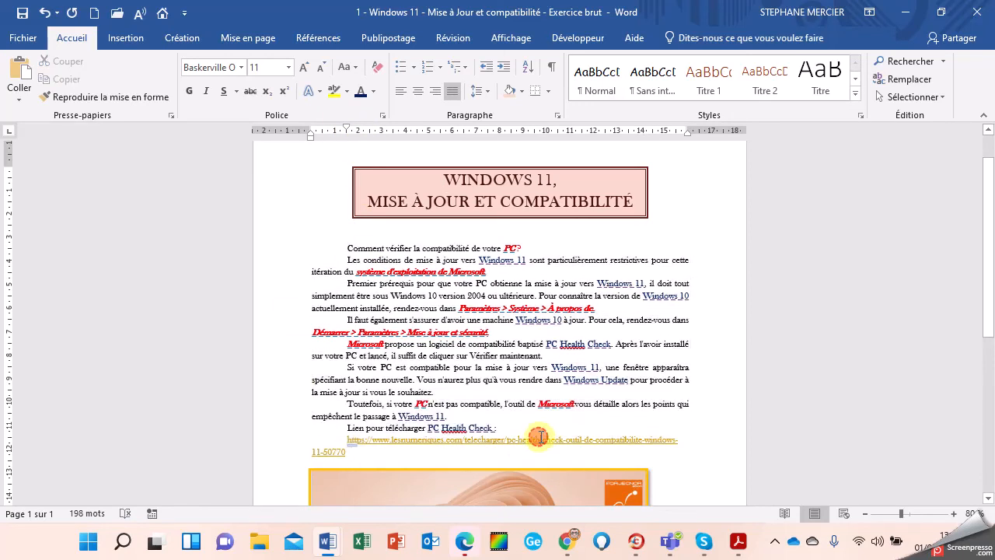
Step: Remove the first-line indent from the link paragraph and centre it
click(338, 441)
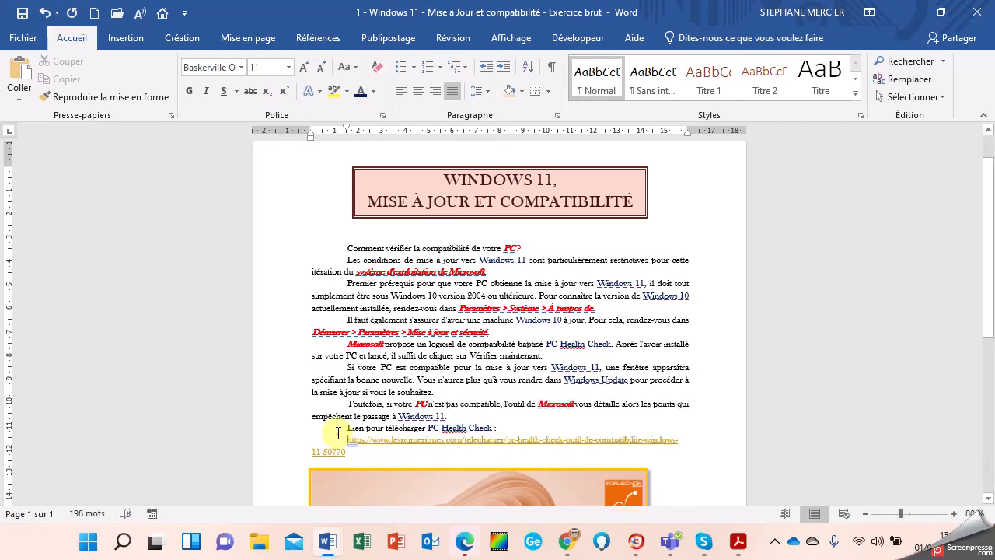
mouse_move(348, 135)
mouse_down()
mouse_move(304, 136)
mouse_move(311, 142)
mouse_up()
click(387, 322)
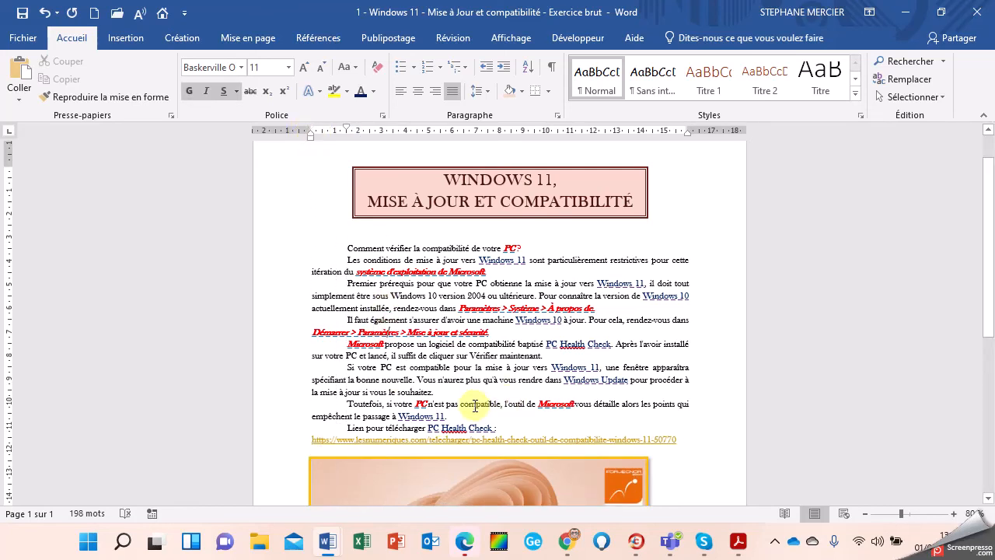
click(509, 440)
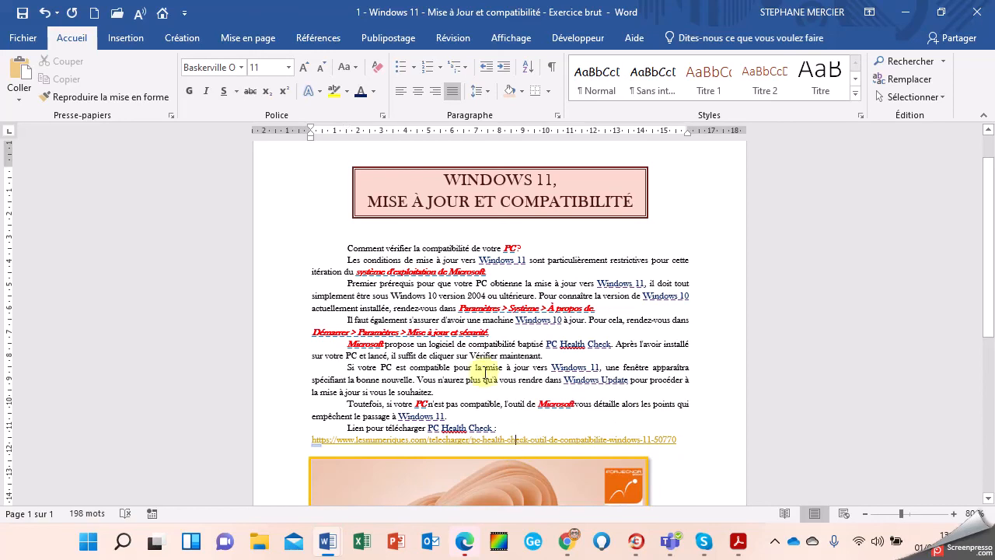
click(418, 92)
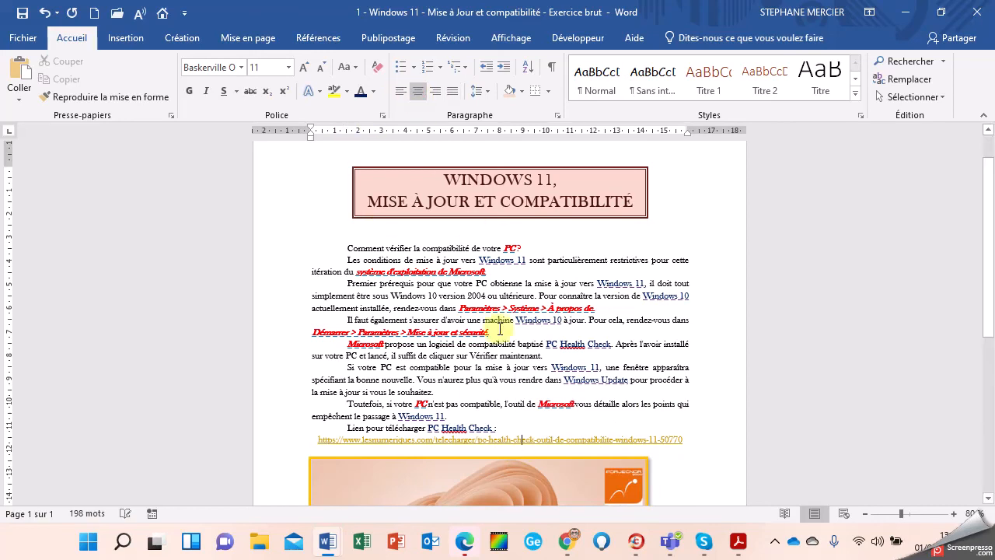
click(477, 392)
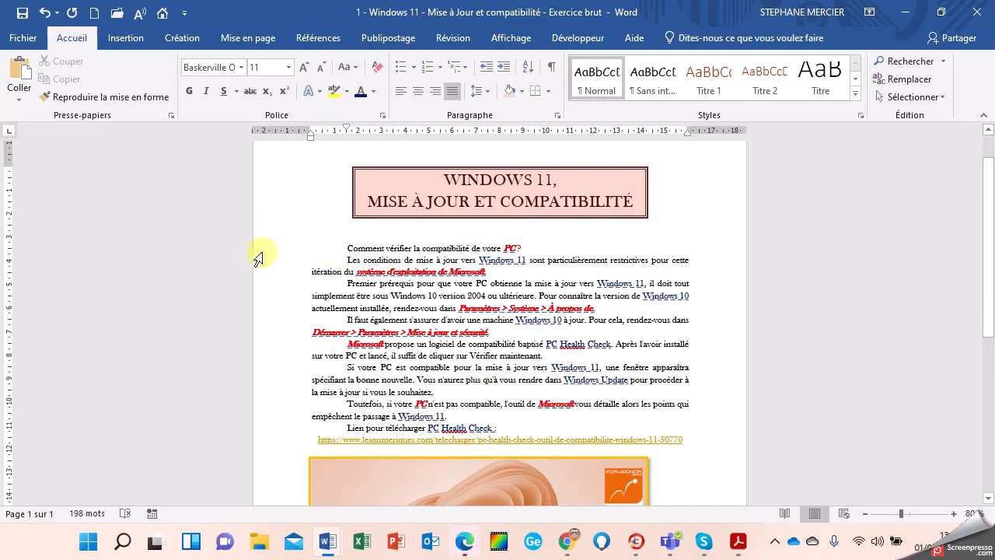
mouse_move(259, 254)
mouse_down()
mouse_move(279, 439)
mouse_move(268, 449)
mouse_up()
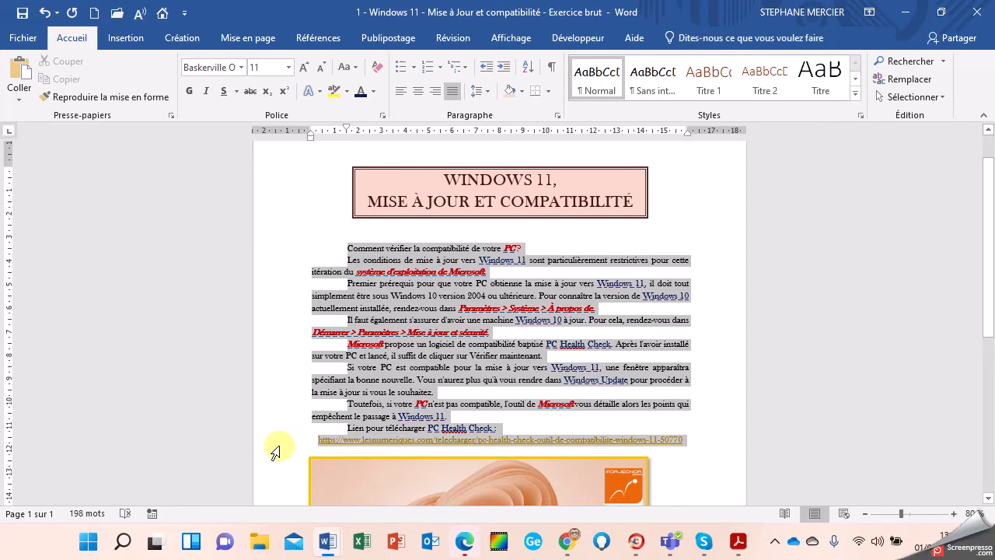
click(477, 99)
click(511, 342)
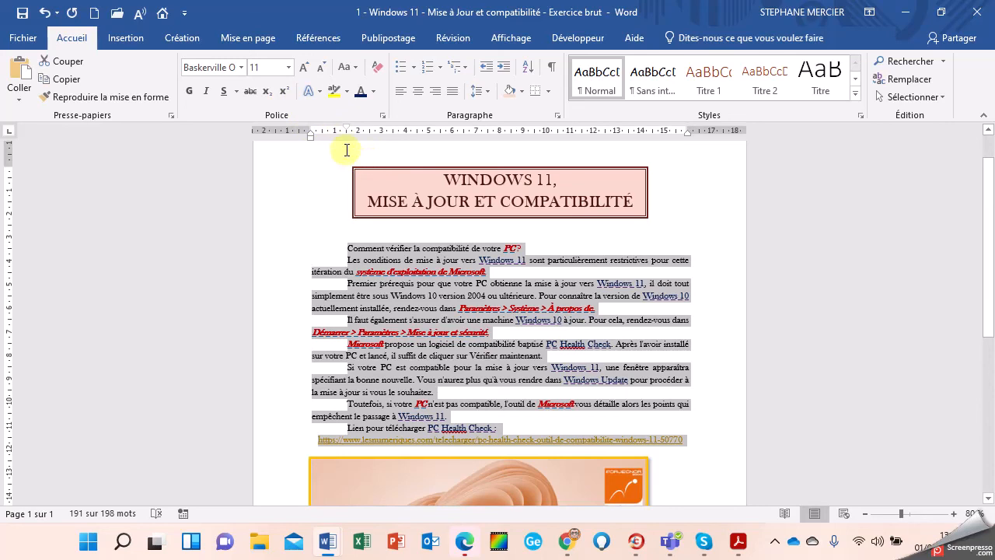
click(304, 67)
scroll(406, 305, down, 3)
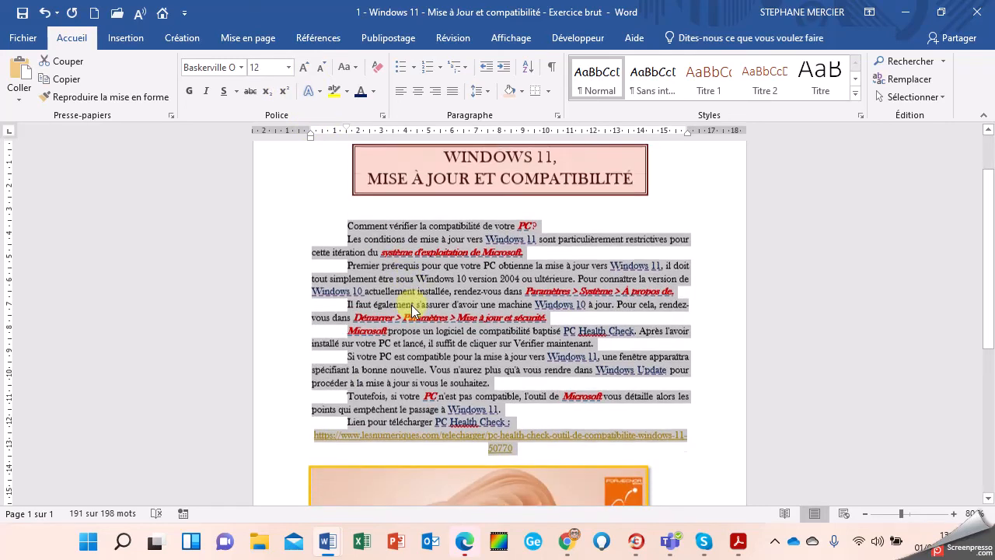
click(319, 70)
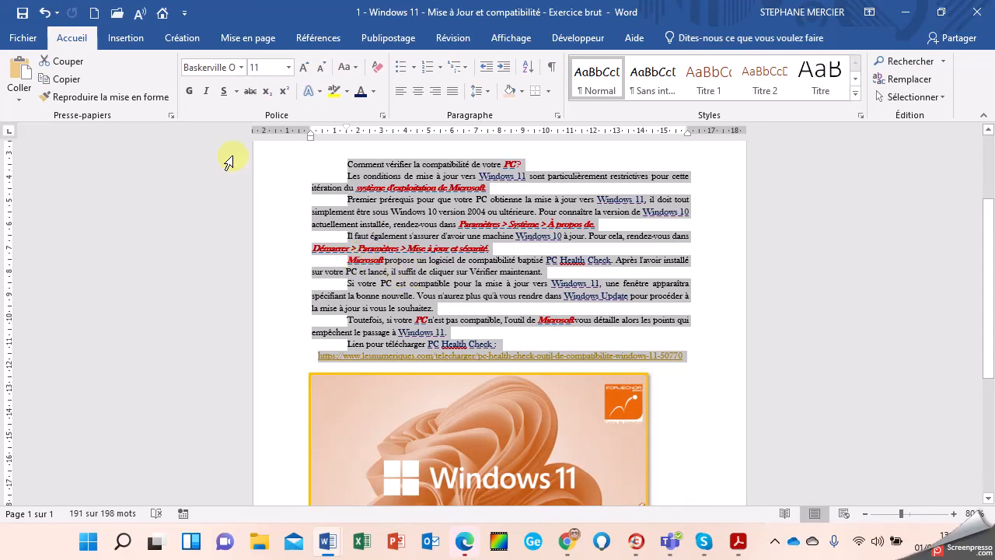
Step: Start a Save As in the Windows 11 folder with PDF as the file type
click(23, 41)
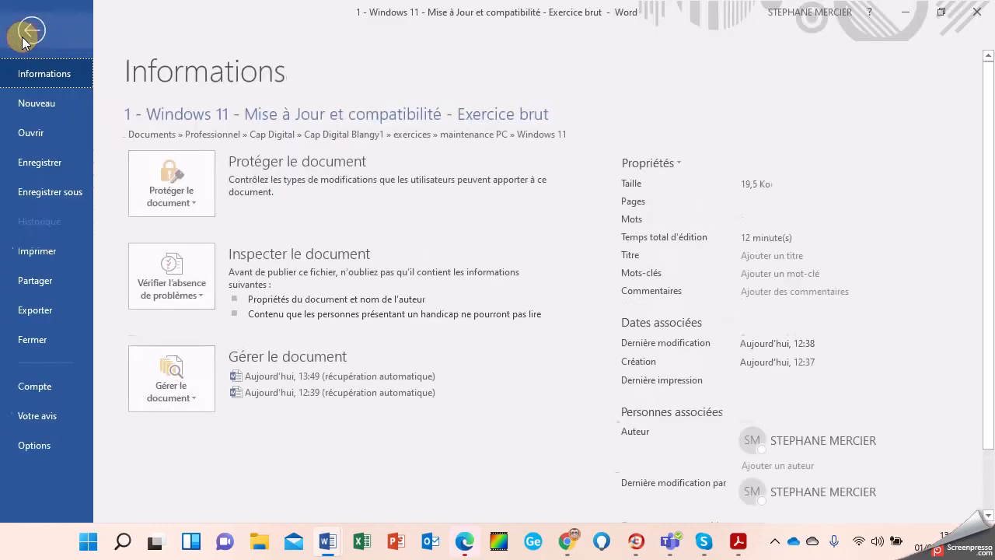
click(23, 193)
click(503, 148)
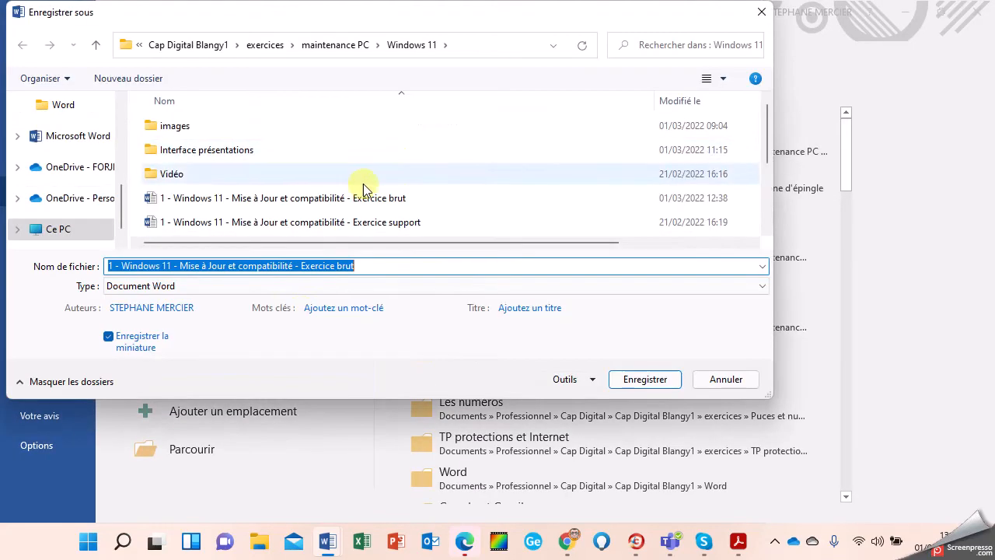
click(255, 285)
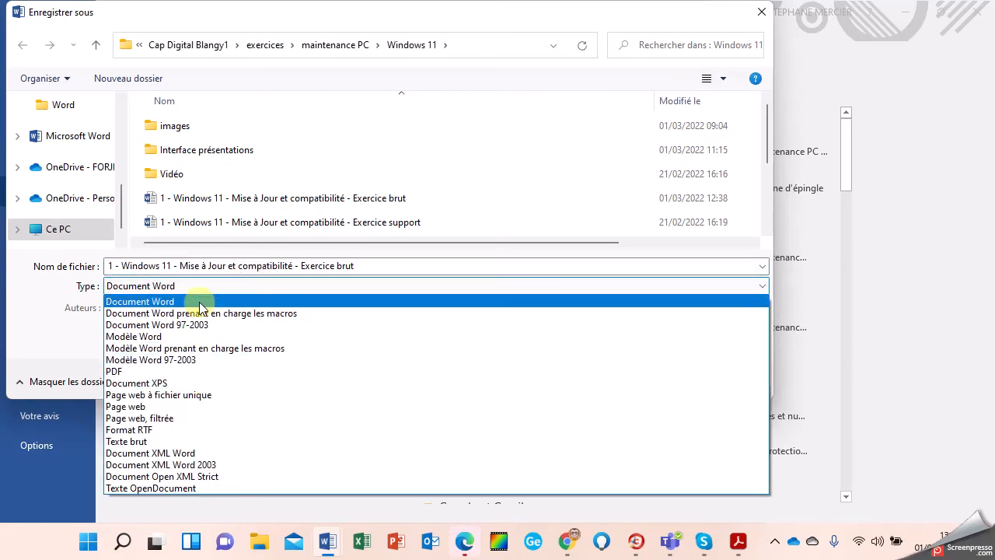
click(175, 374)
click(636, 420)
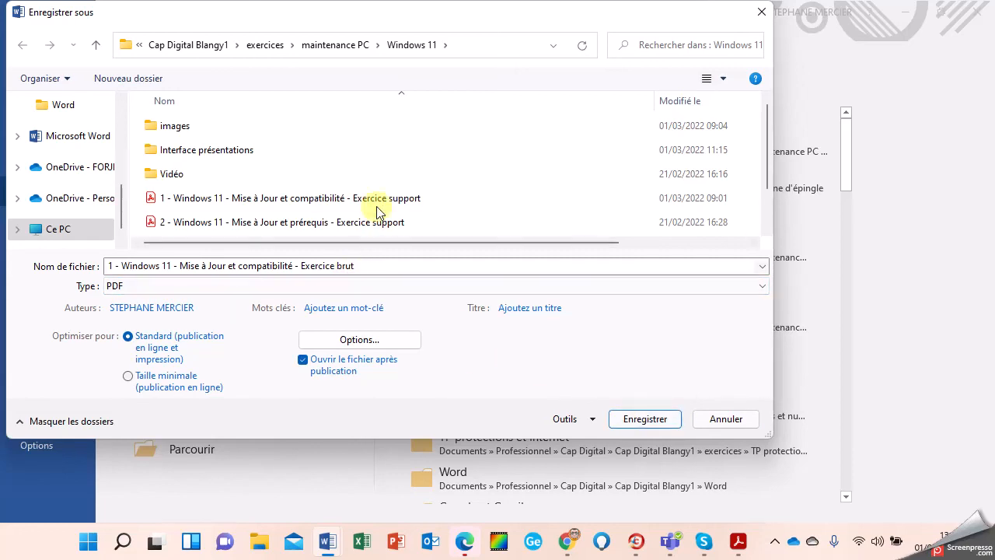
Step: Change 'brut' to 'MEF' in the file name and save the PDF
click(337, 268)
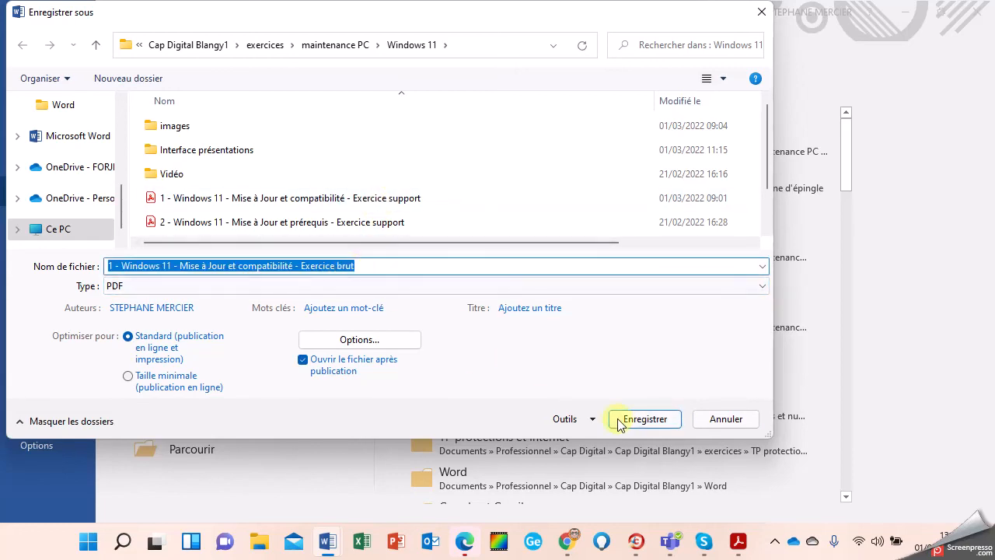
click(352, 266)
double_click(352, 266)
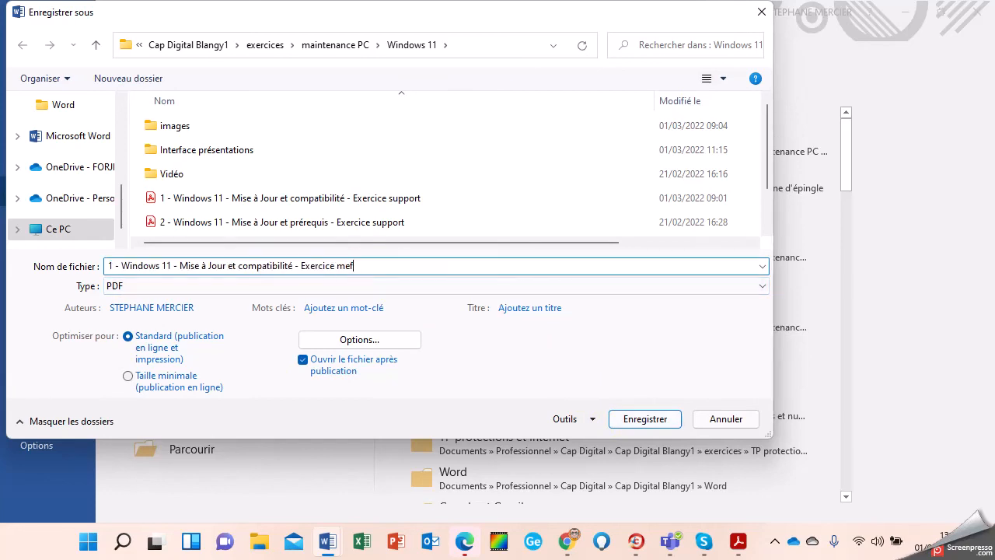
text(me)
key(BackSpace)
key(BackSpace)
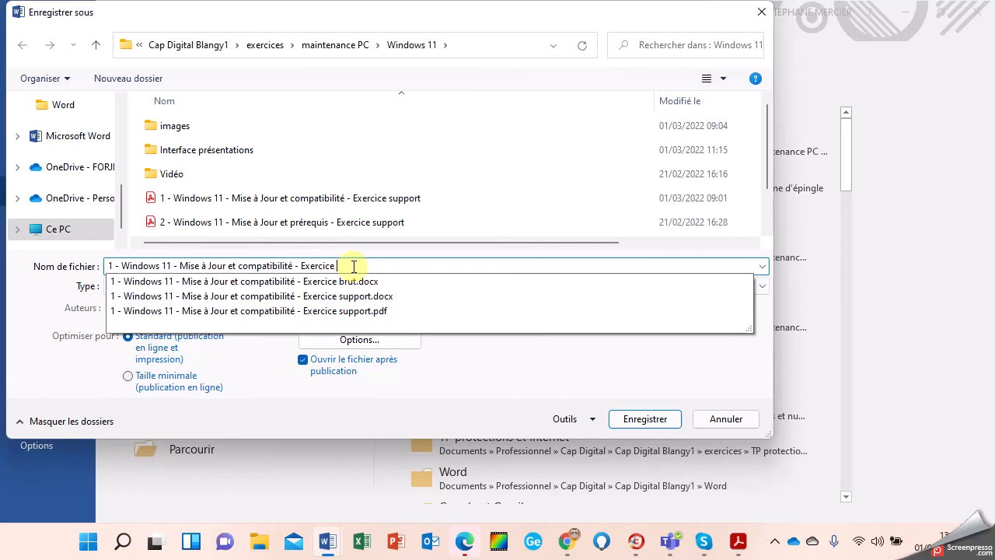
text(MEF)
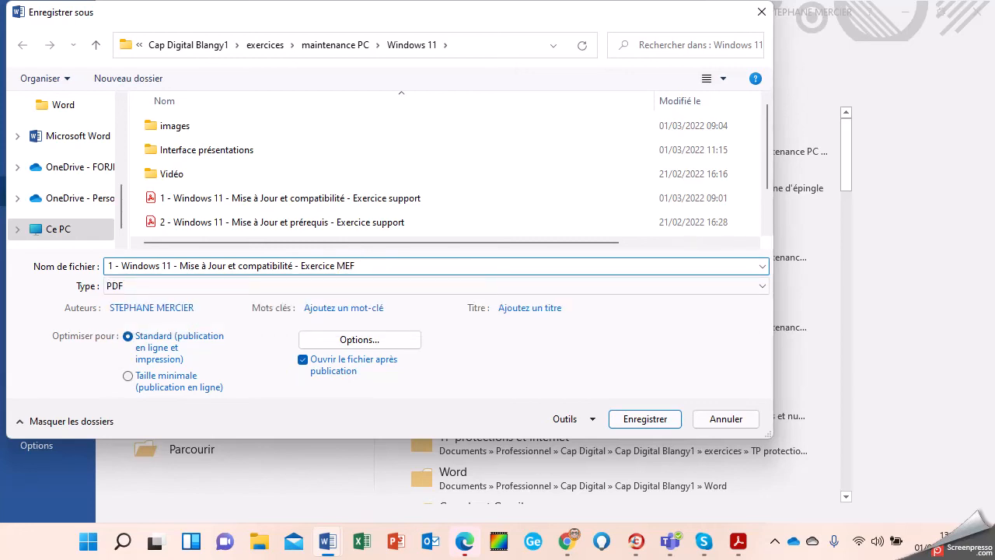
click(649, 420)
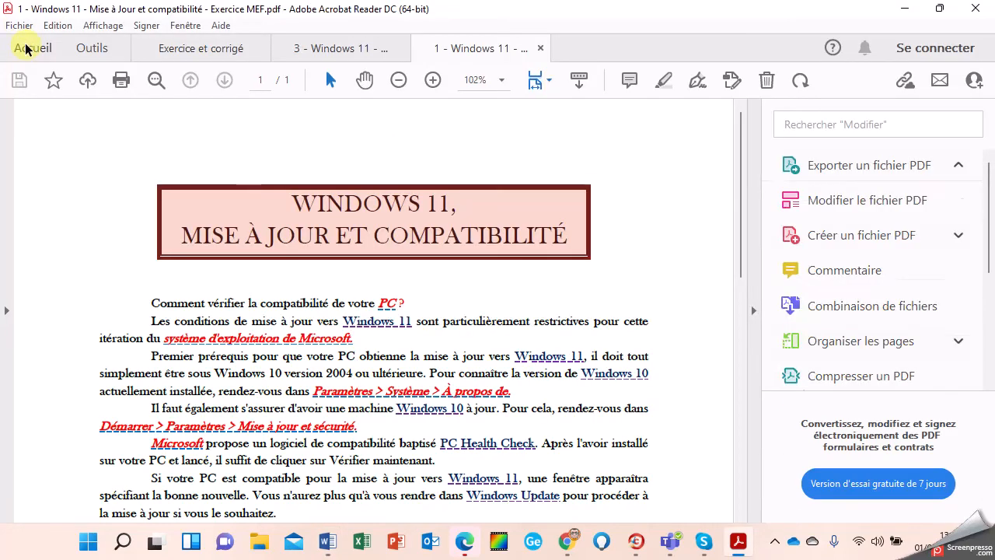
Step: Minimize the PDF reader that opened after export and return to Word
click(25, 49)
click(905, 8)
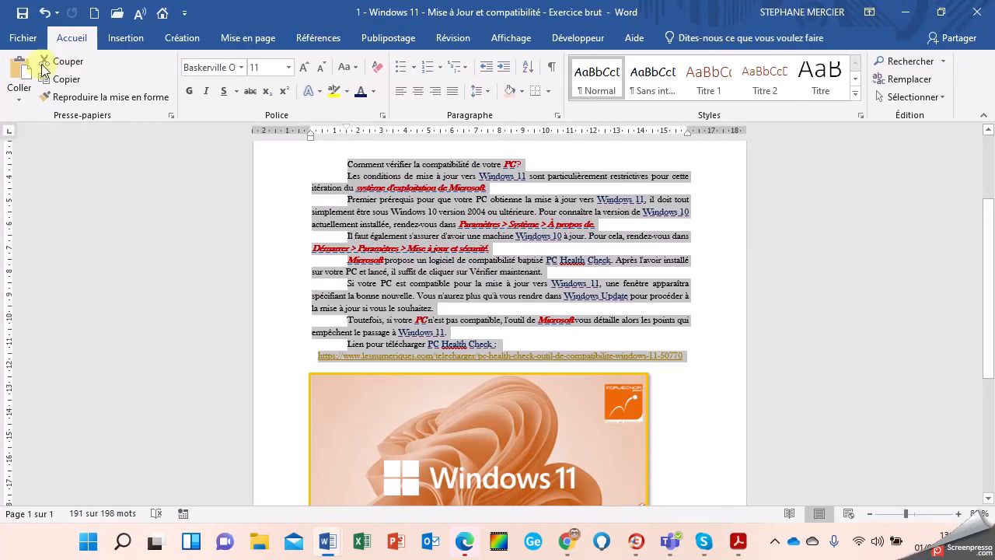
click(23, 43)
Step: Save a Word document copy in the Windows 11 folder, replacing 'brut' with 'MEF' in the file name
click(51, 192)
click(184, 373)
click(438, 144)
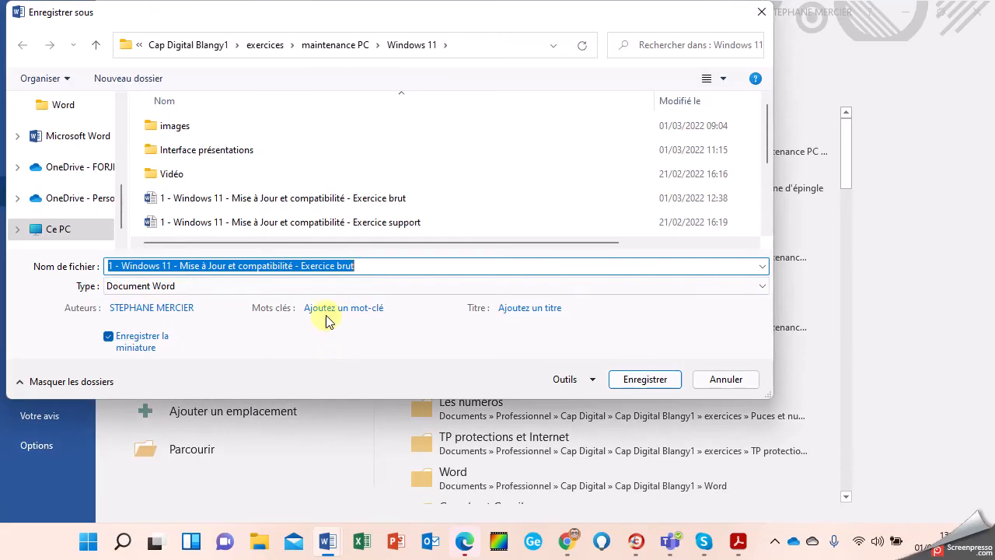
click(345, 293)
click(340, 286)
double_click(342, 265)
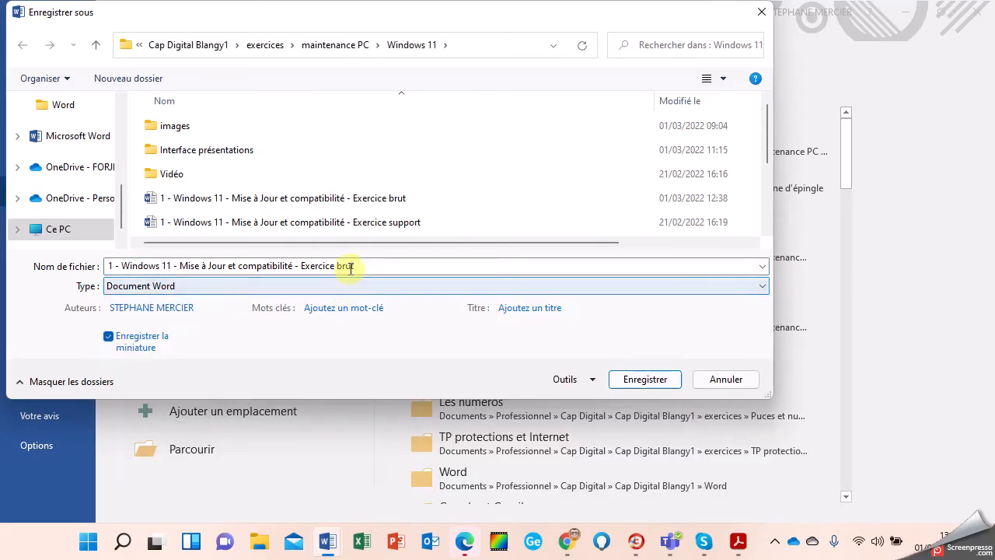
text(MEF)
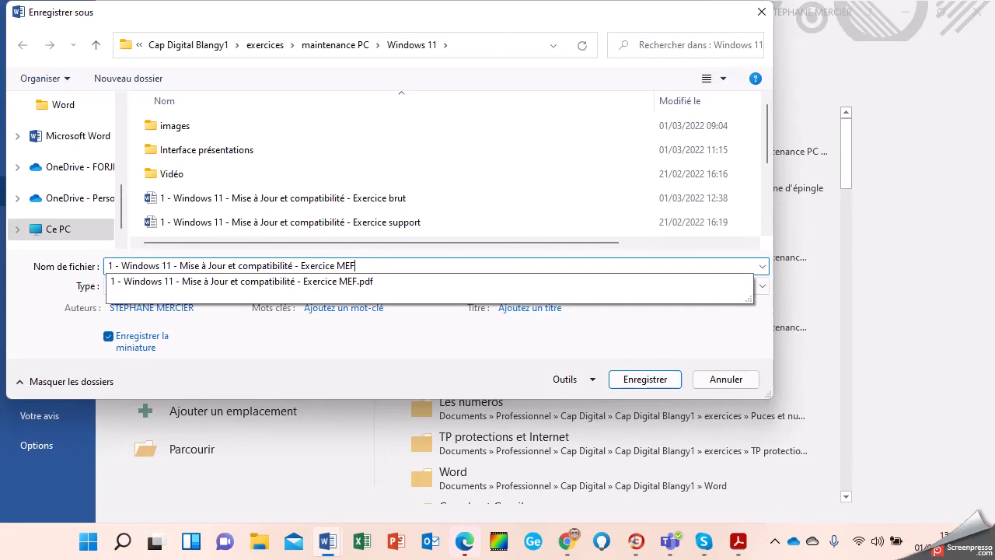
click(334, 359)
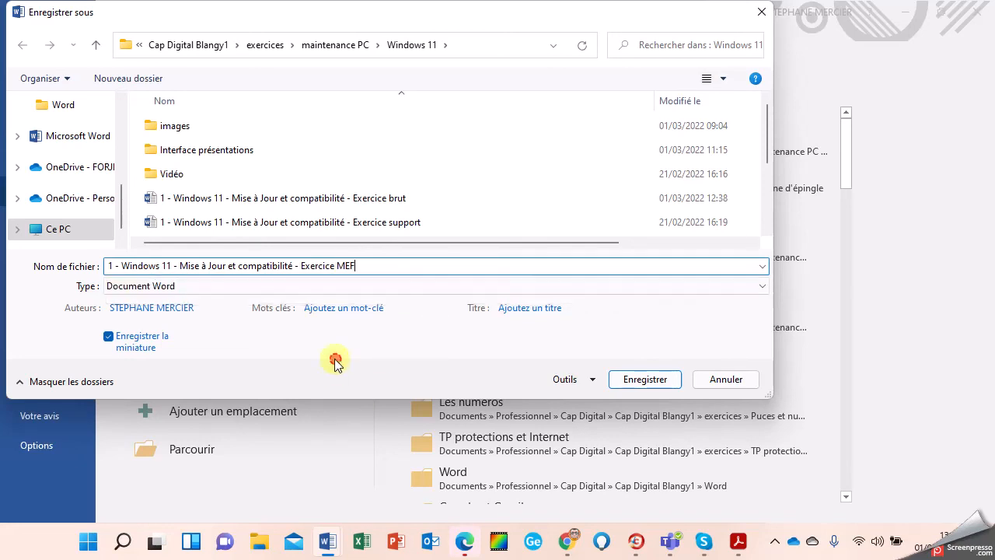
click(627, 381)
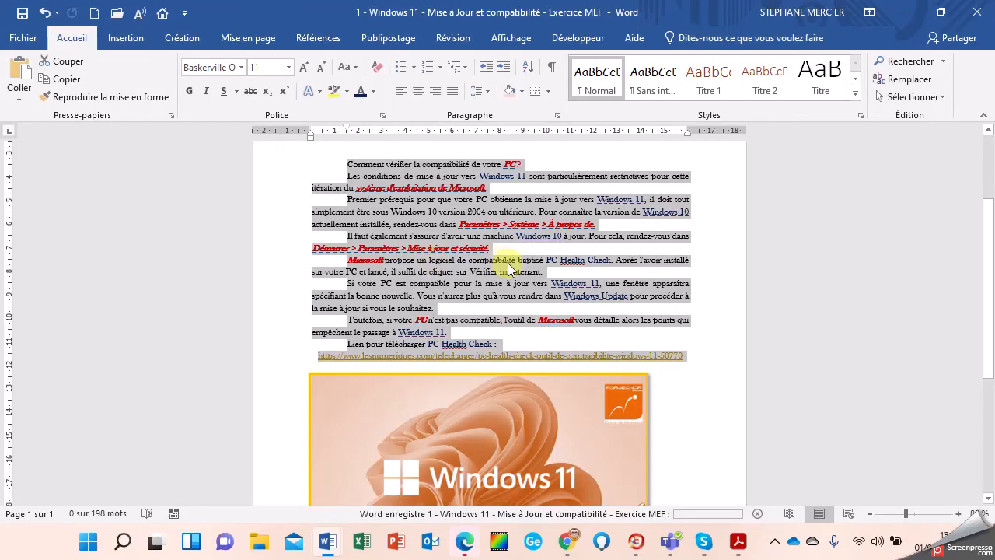
Step: Set the Windows 11 image's wrapping to 'Aligné sur le texte' and center its paragraph below the link
click(614, 294)
scroll(684, 342, down, 3)
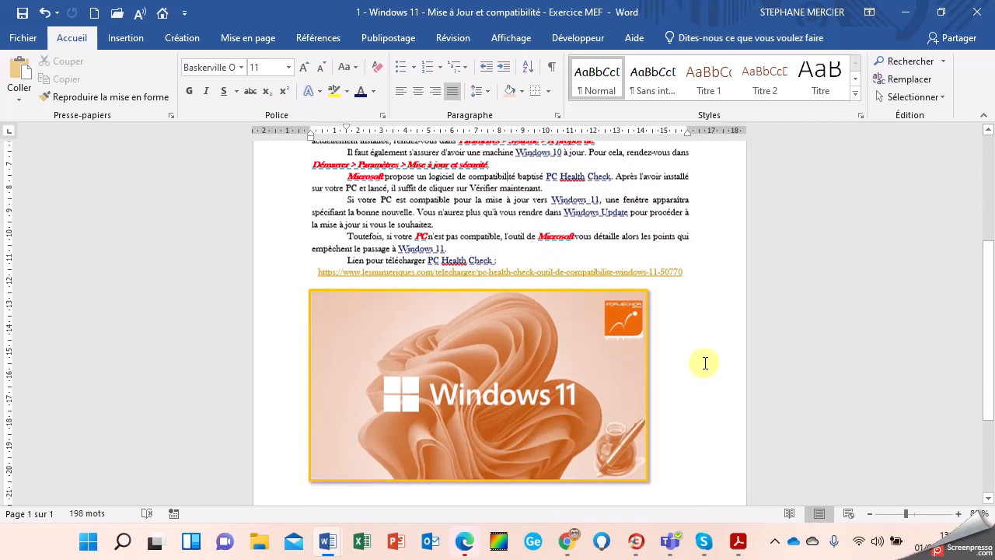
click(601, 438)
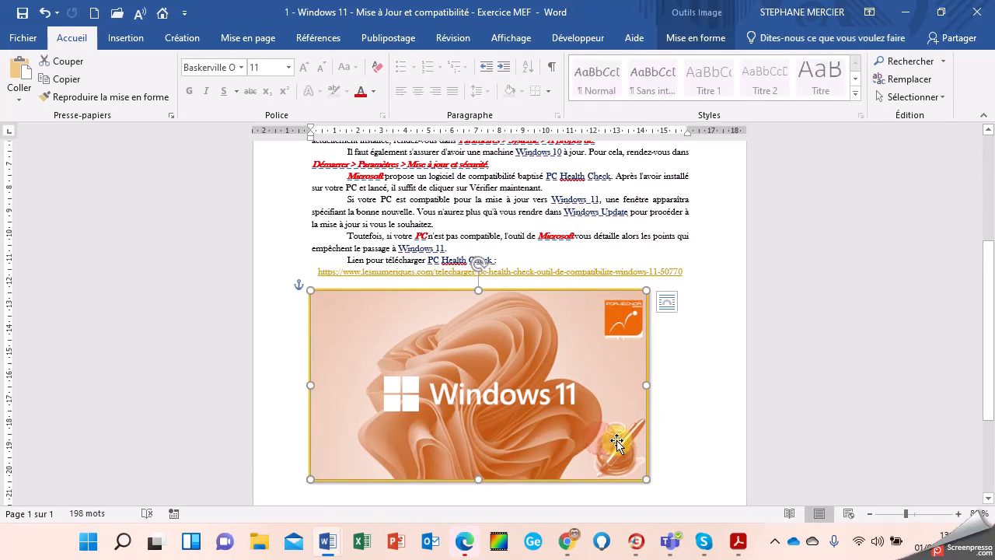
right_click(542, 365)
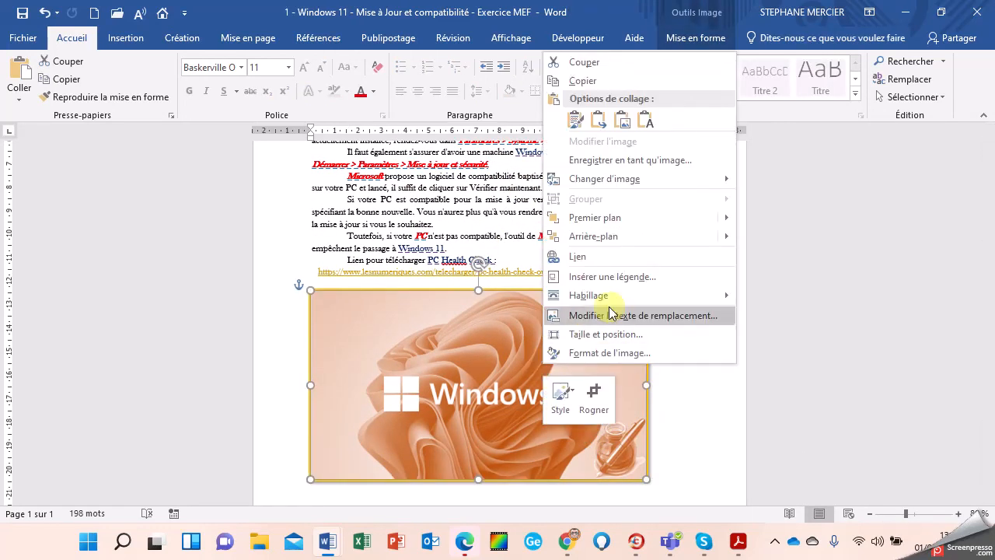
mouse_move(632, 299)
click(774, 299)
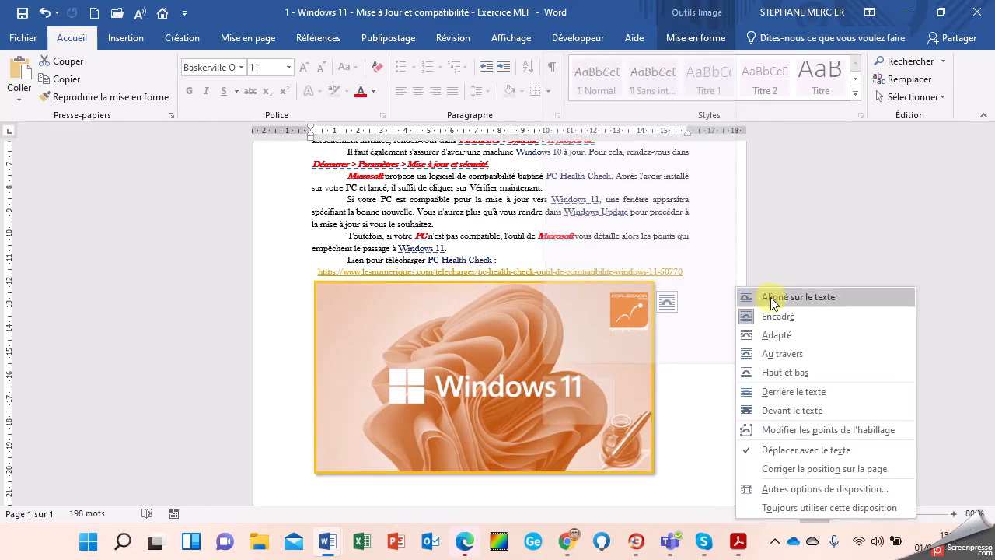
click(678, 415)
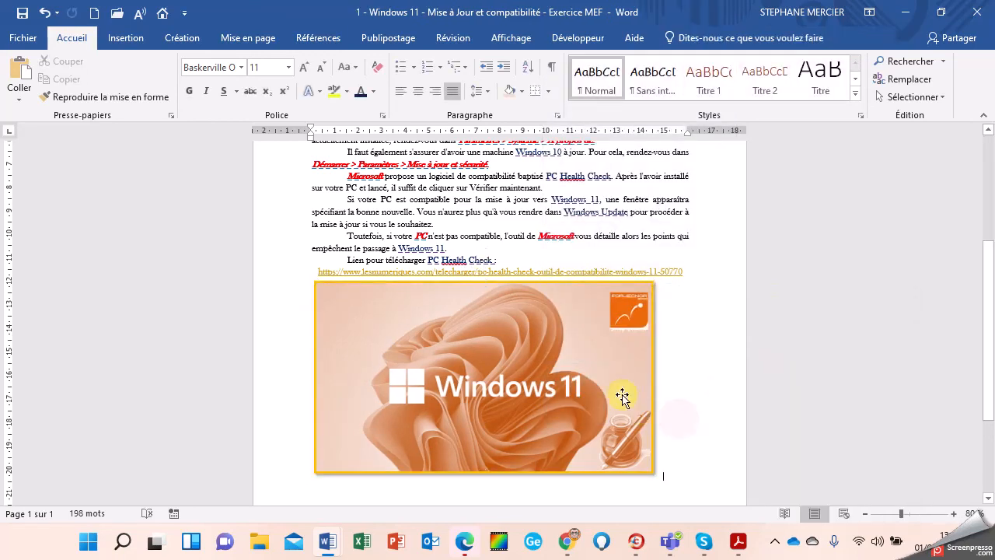
click(416, 94)
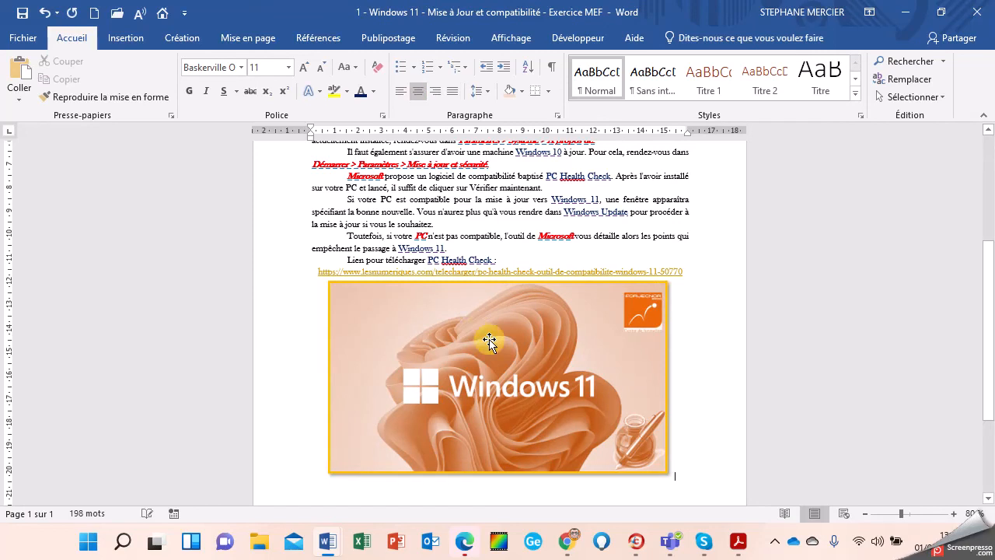